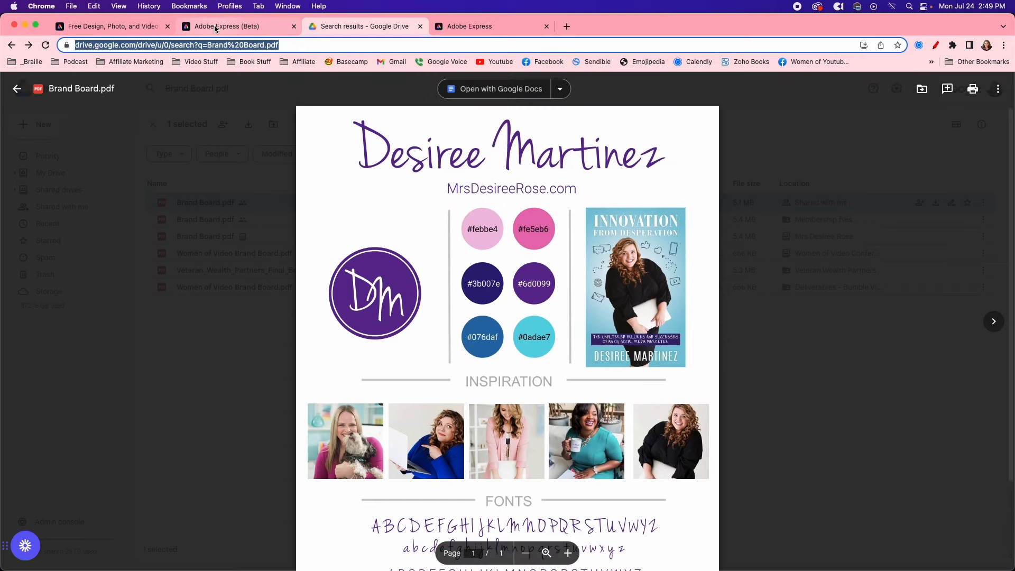
{"action": "left_click", "coordinate": [214, 25]}
{"action": "left_click", "coordinate": [452, 265]}
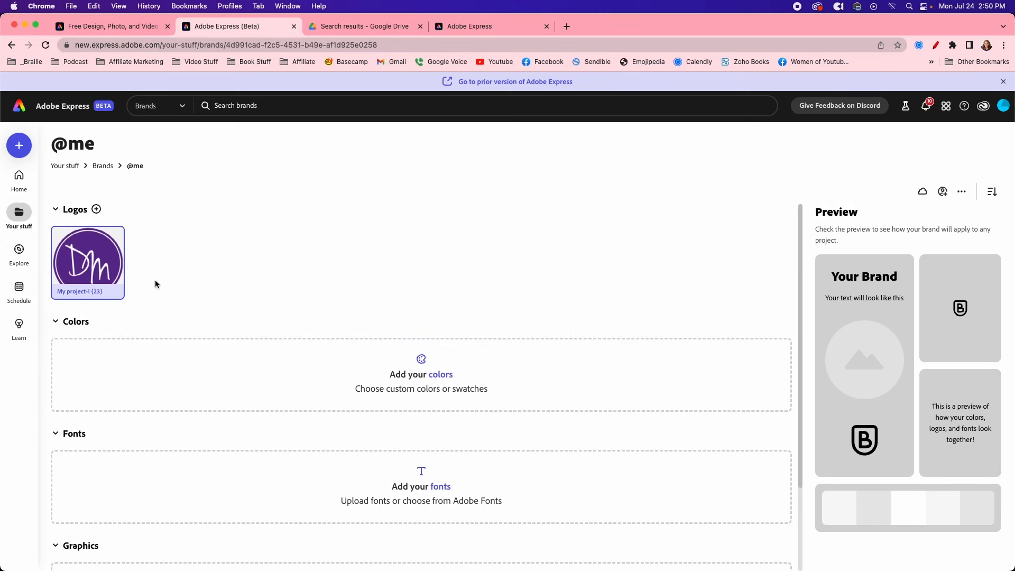
{"action": "left_click", "coordinate": [408, 375]}
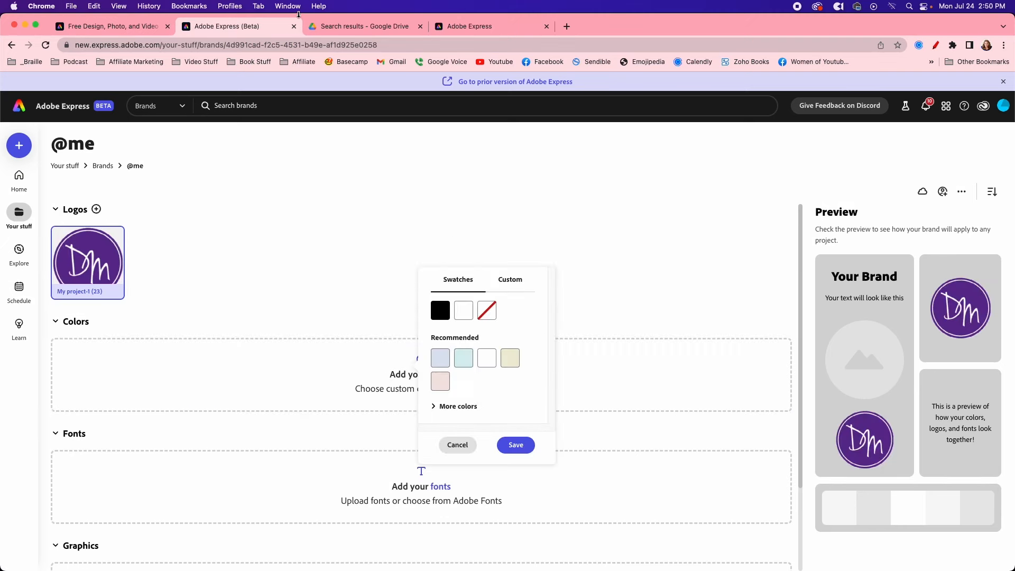
{"action": "left_click", "coordinate": [356, 30]}
{"action": "left_click", "coordinate": [483, 229]}
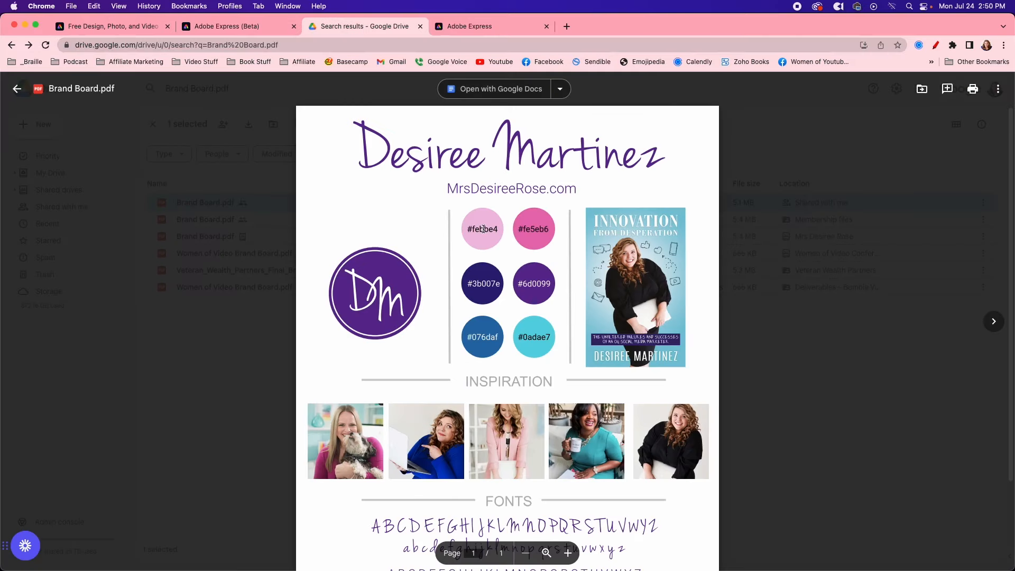
{"action": "key", "text": "ctrl+shift+Tab"}
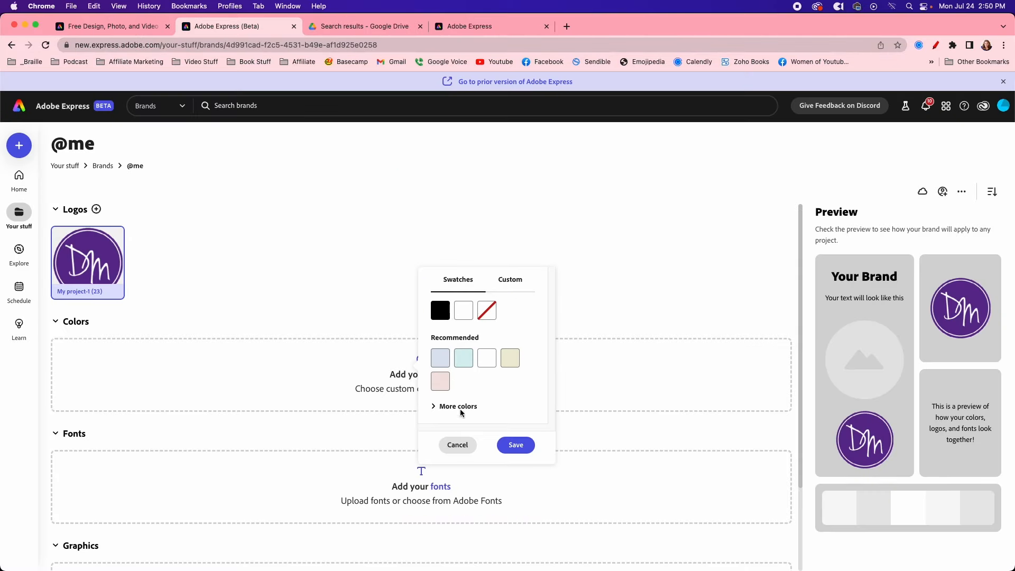
{"action": "left_click", "coordinate": [510, 279]}
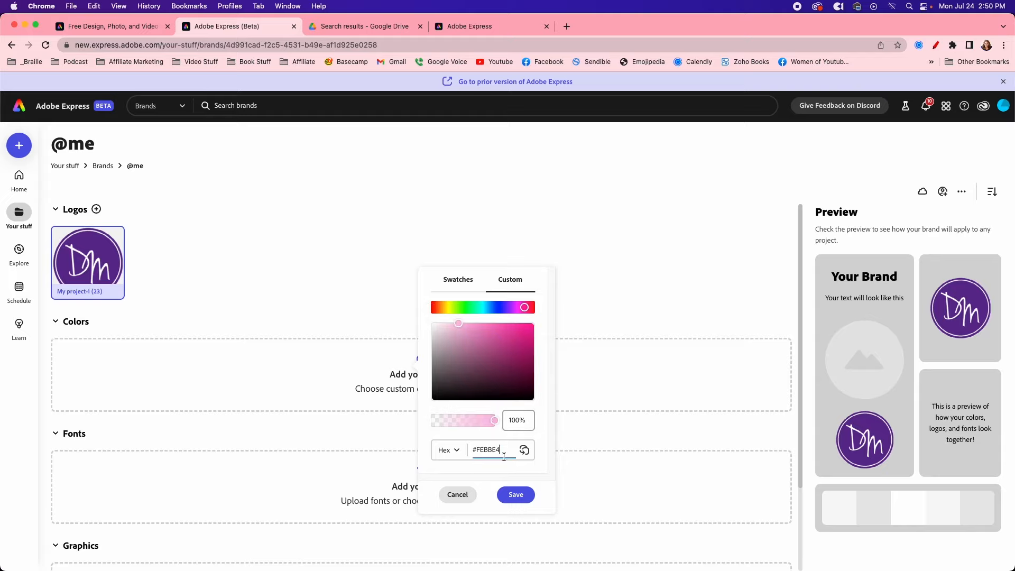
{"action": "left_click", "coordinate": [516, 496]}
{"action": "left_click", "coordinate": [207, 449]}
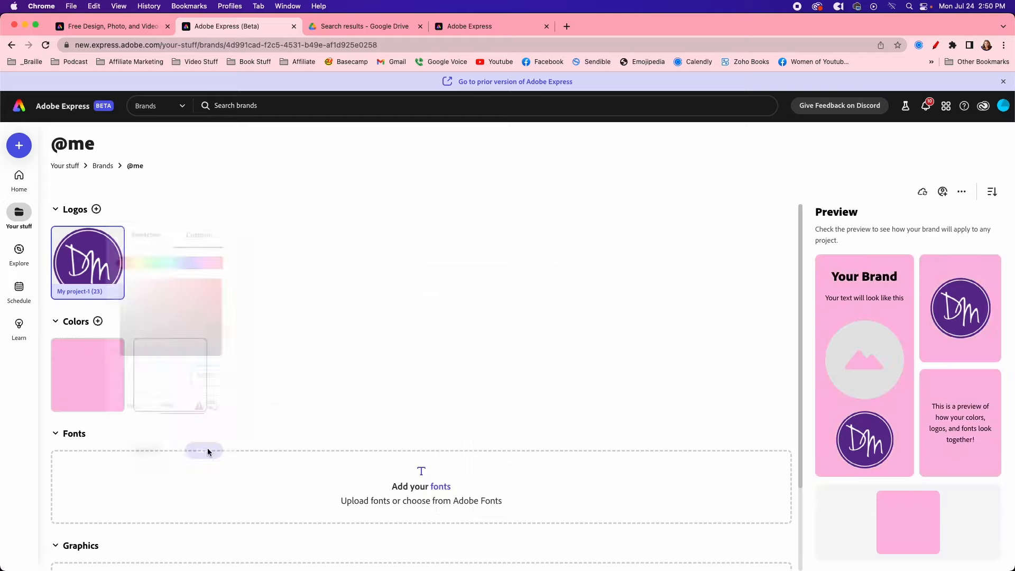
{"action": "left_click", "coordinate": [98, 321]}
{"action": "left_click", "coordinate": [202, 231]}
{"action": "double_click", "coordinate": [178, 402]}
{"action": "type", "text": "ff4fab"}
{"action": "left_click", "coordinate": [207, 447]}
{"action": "left_click", "coordinate": [98, 321]}
{"action": "type", "text": "3b007e"}
{"action": "left_click", "coordinate": [207, 447]}
{"action": "left_click", "coordinate": [365, 26]}
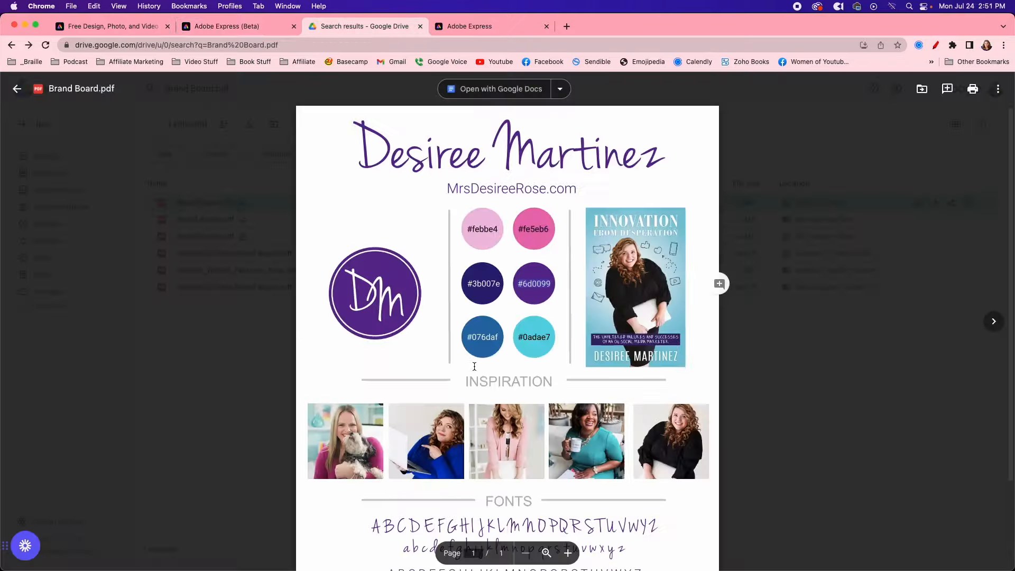
{"action": "left_click", "coordinate": [238, 26]}
{"action": "left_click", "coordinate": [98, 321]}
{"action": "double_click", "coordinate": [177, 403]}
{"action": "type", "text": "0adae7"}
{"action": "left_click", "coordinate": [207, 447]}
{"action": "scroll", "coordinate": [370, 346], "scroll_direction": "down", "scroll_amount": 3}
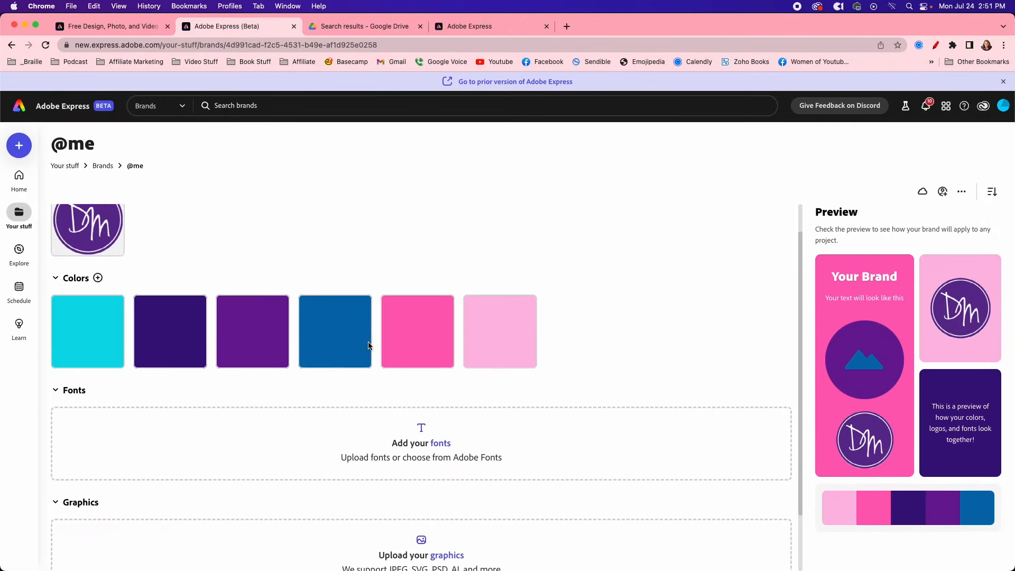
{"action": "left_click", "coordinate": [442, 379]}
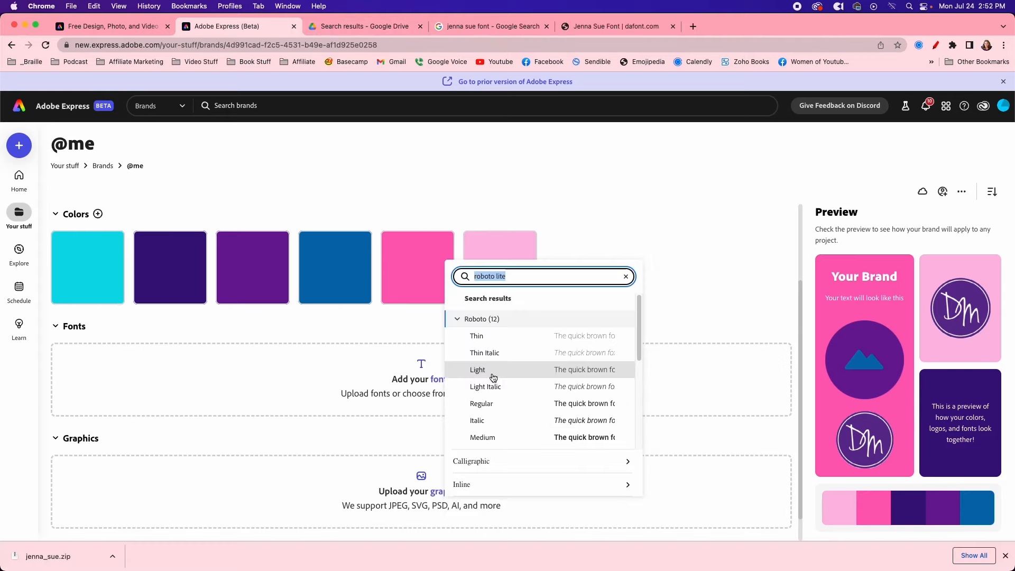
{"action": "key", "text": "BackSpace"}
{"action": "left_click", "coordinate": [492, 374]}
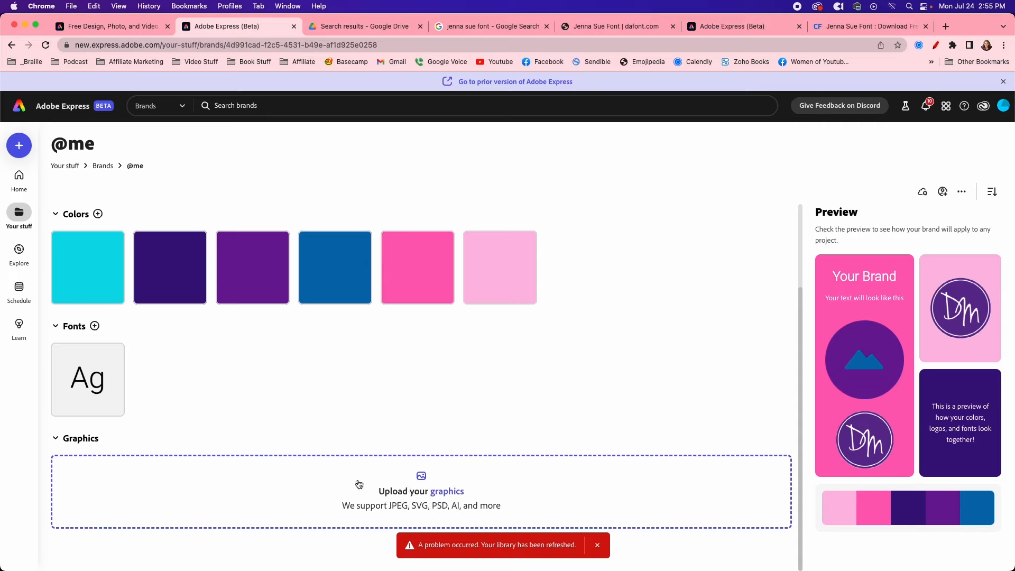
{"action": "left_click", "coordinate": [597, 547]}
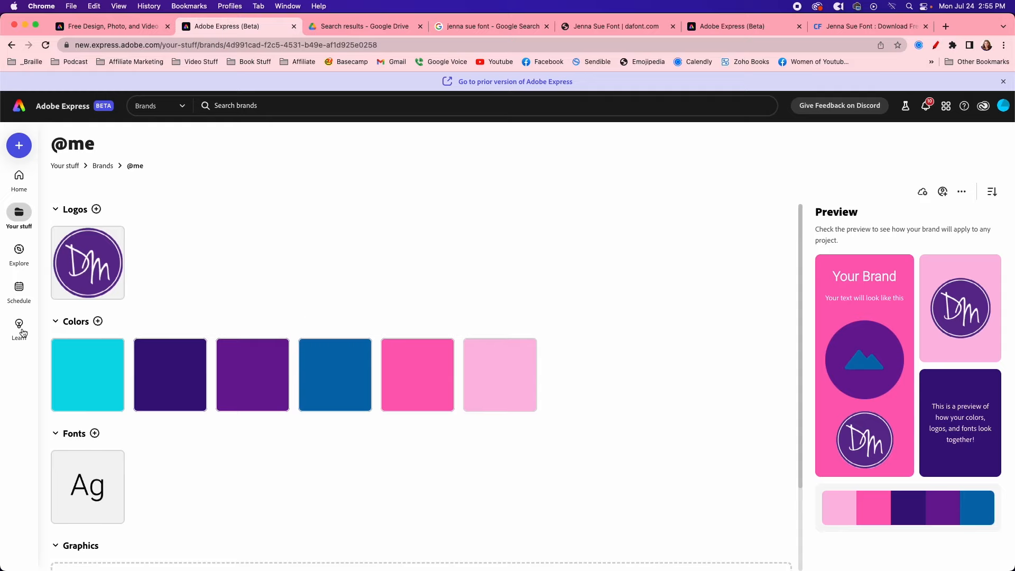
{"action": "left_click", "coordinate": [13, 217]}
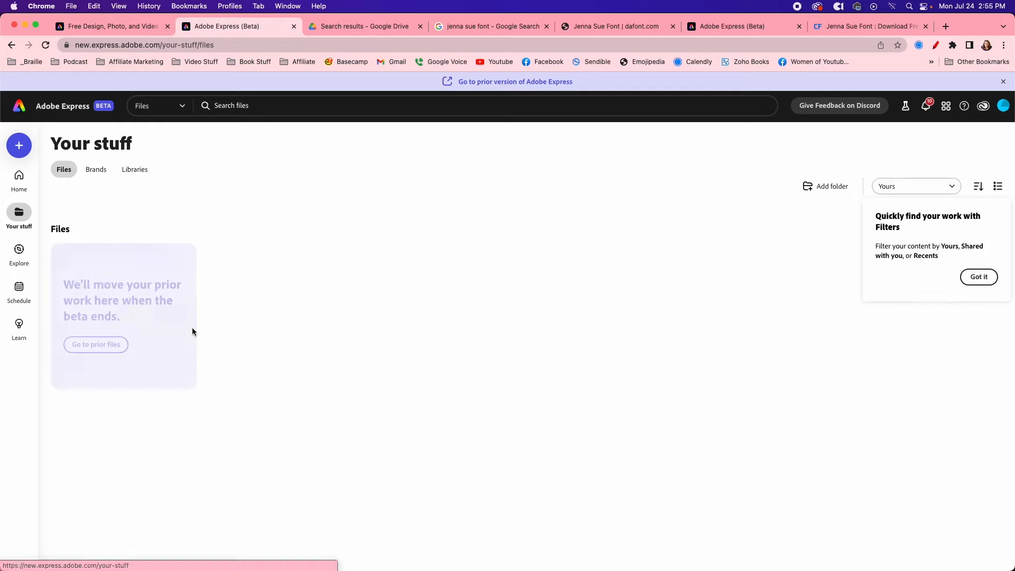
{"action": "left_click", "coordinate": [101, 171]}
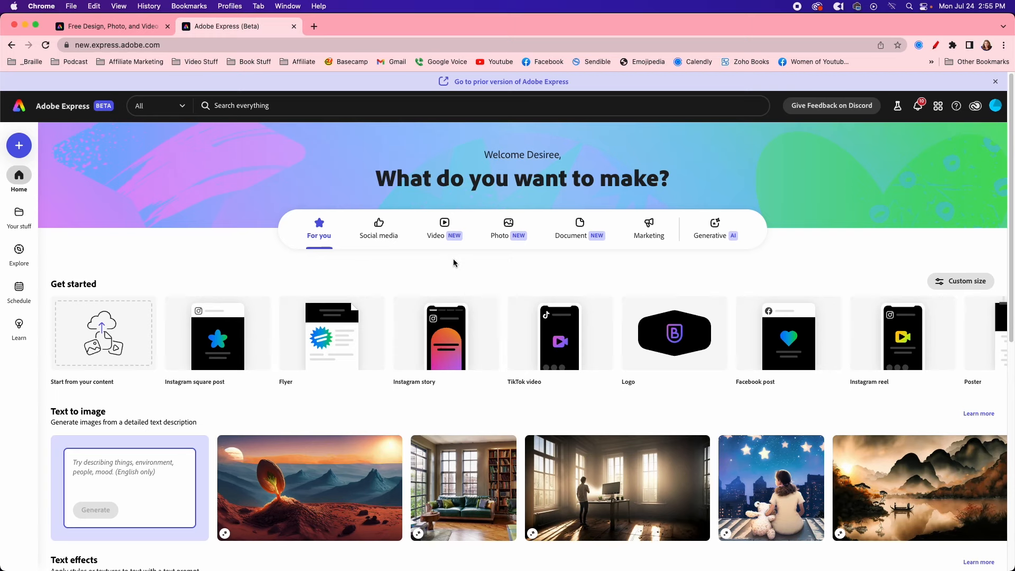
Browse the home page's video category and open the Silver Jewellery Care 101 template from the featured Instagram reel templates
{"action": "scroll", "coordinate": [304, 308], "scroll_direction": "down", "scroll_amount": 3}
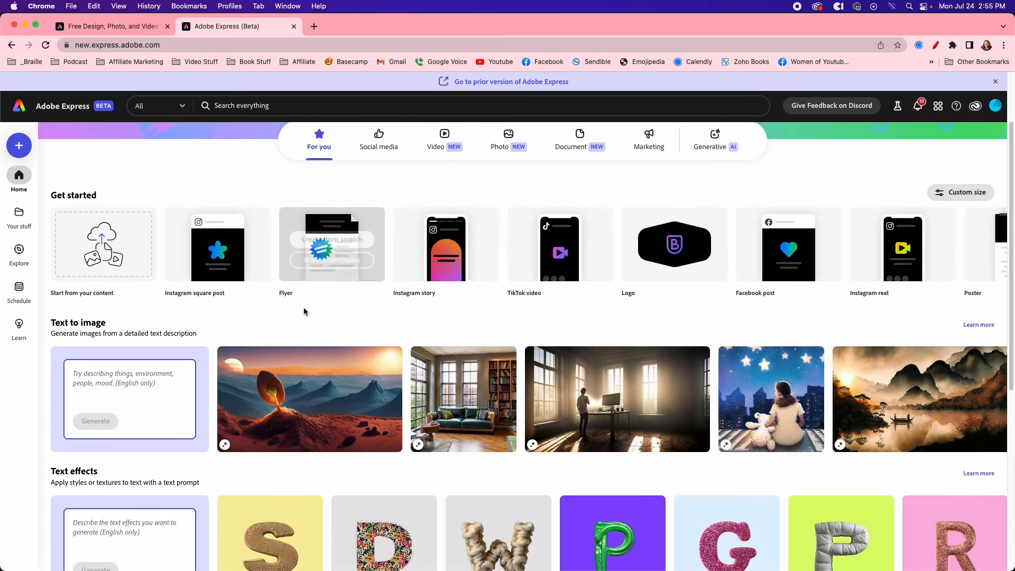
{"action": "scroll", "coordinate": [358, 312], "scroll_direction": "down", "scroll_amount": 4}
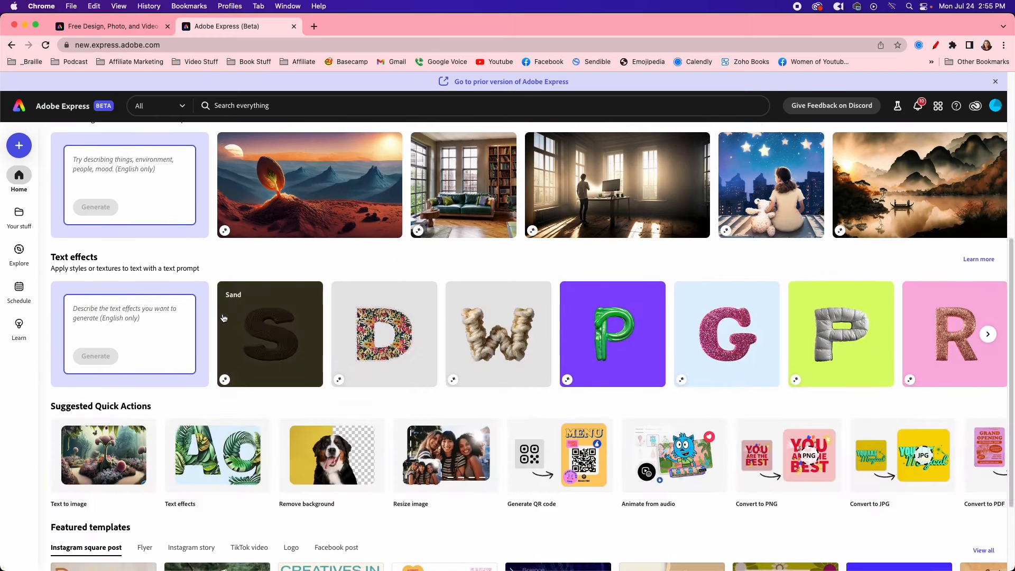
{"action": "scroll", "coordinate": [899, 414], "scroll_direction": "down", "scroll_amount": 1}
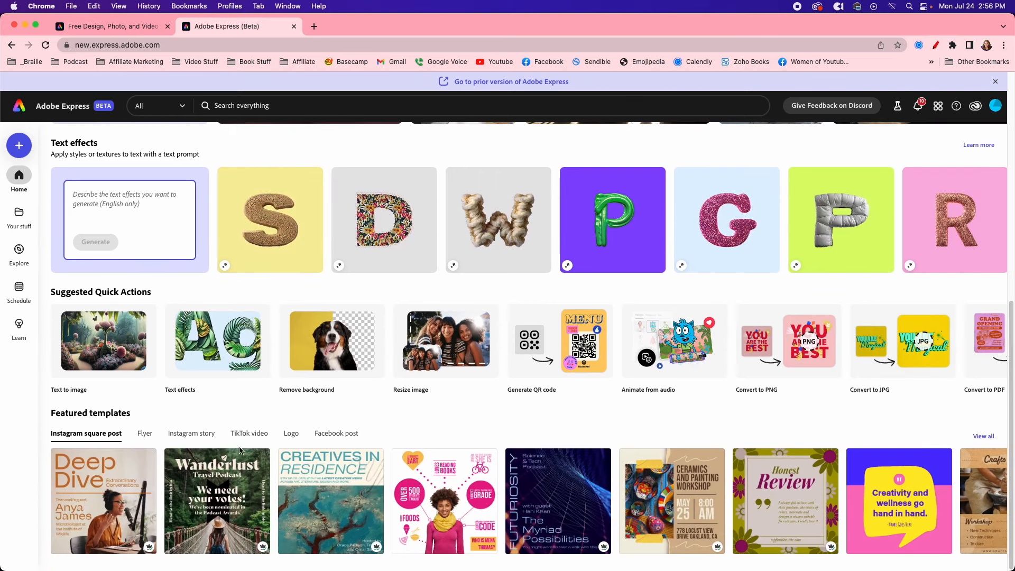
{"action": "scroll", "coordinate": [626, 456], "scroll_direction": "up", "scroll_amount": 5}
{"action": "left_click", "coordinate": [443, 234]}
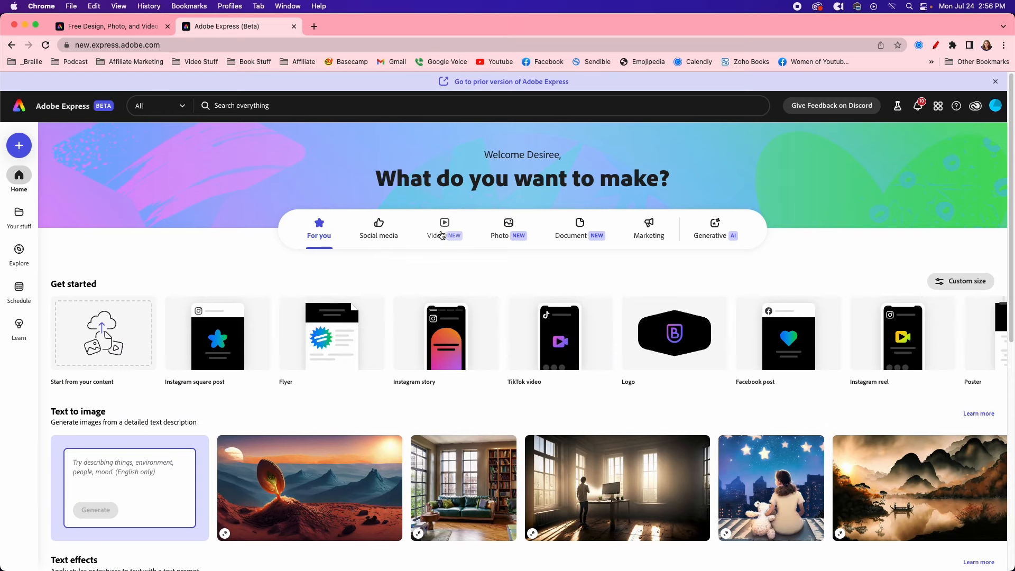
{"action": "scroll", "coordinate": [206, 296], "scroll_direction": "down", "scroll_amount": 5}
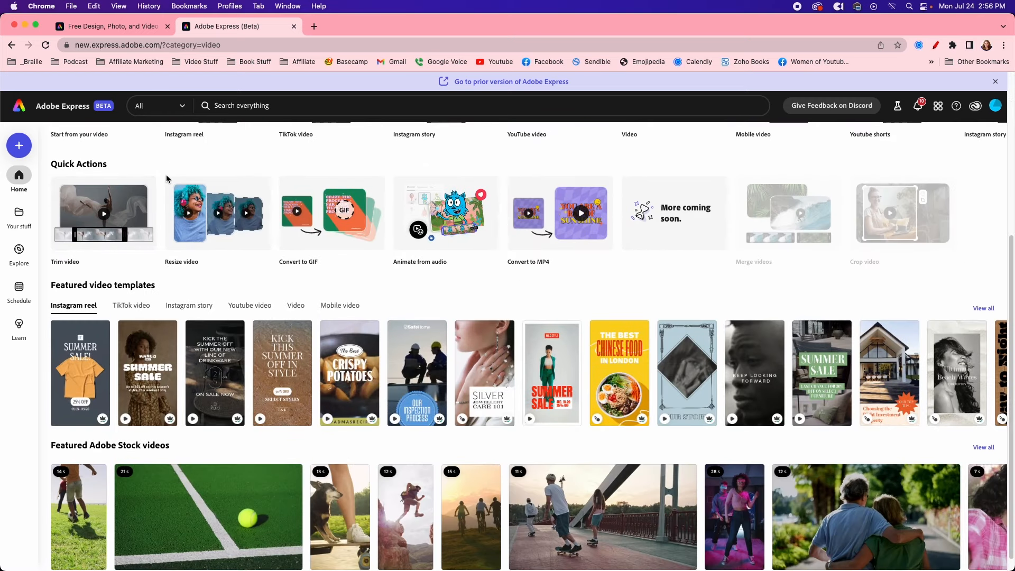
{"action": "scroll", "coordinate": [200, 226], "scroll_direction": "up", "scroll_amount": 3}
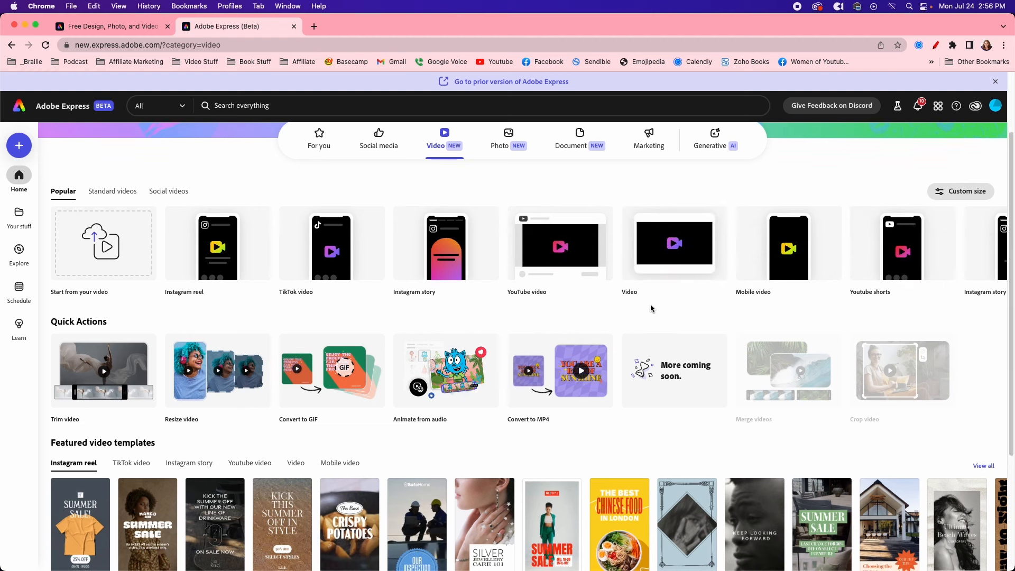
{"action": "scroll", "coordinate": [619, 305], "scroll_direction": "down", "scroll_amount": 3}
{"action": "scroll", "coordinate": [619, 305], "scroll_direction": "down", "scroll_amount": 2}
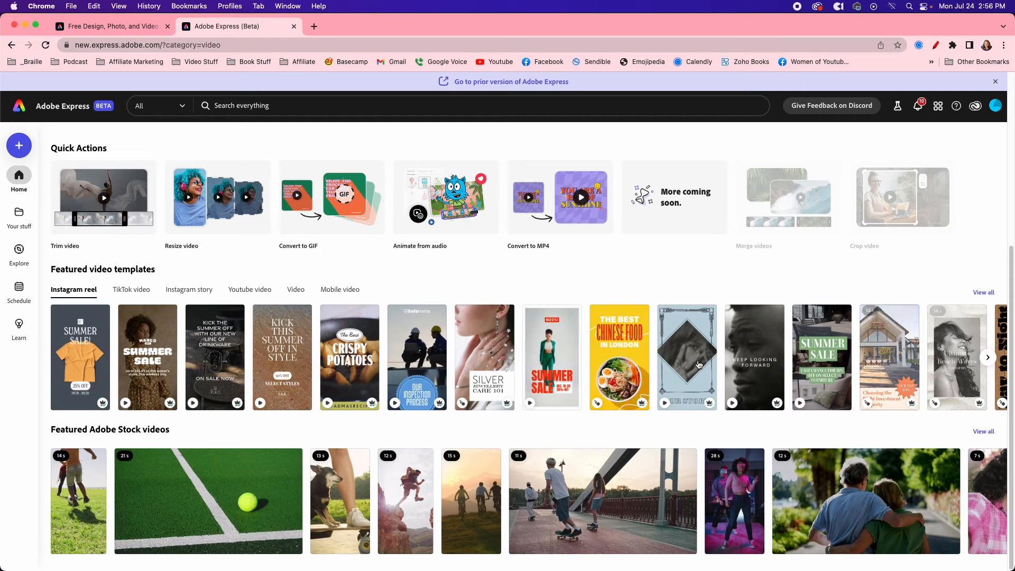
{"action": "left_click", "coordinate": [485, 349]}
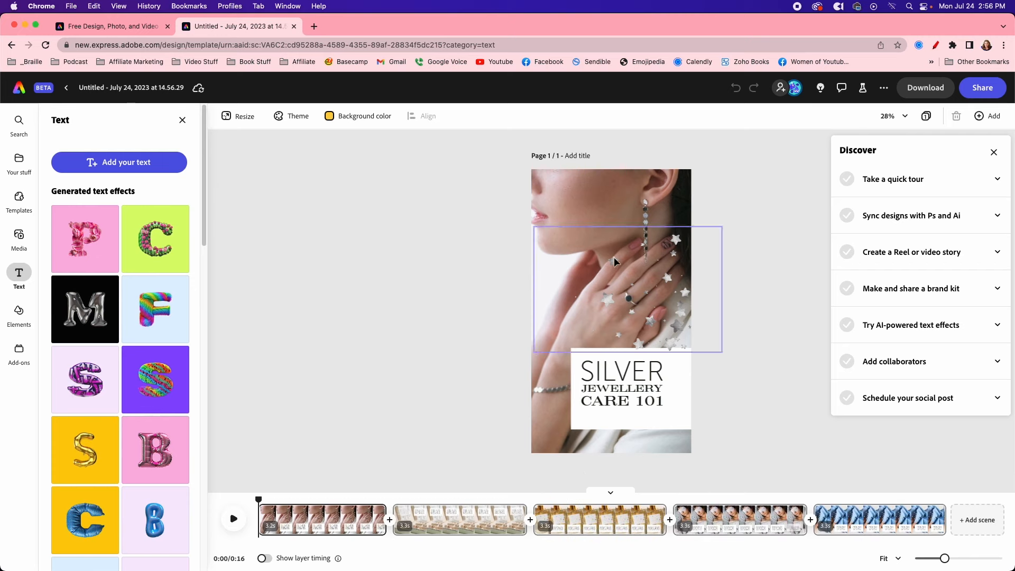
Preview the template's animation in playback, stop it and go back to 0:02 in the first scene
{"action": "left_click", "coordinate": [229, 523]}
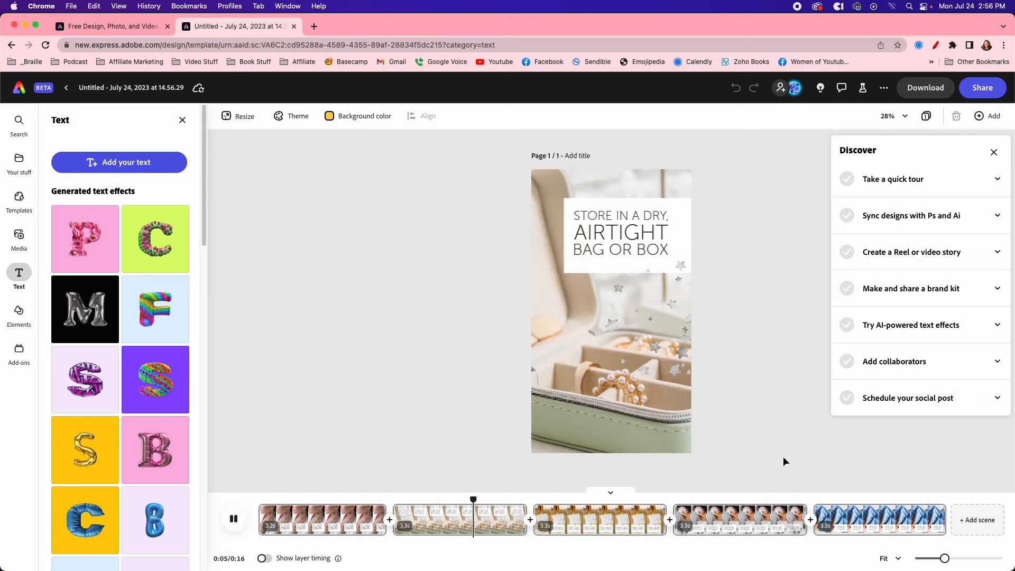
{"action": "left_click", "coordinate": [233, 518]}
{"action": "left_click", "coordinate": [330, 521]}
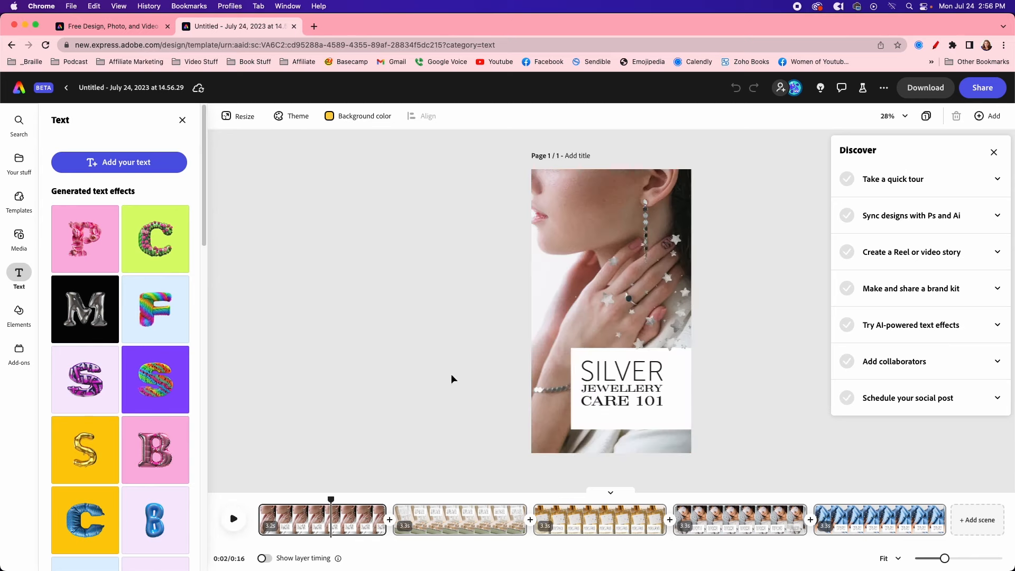
Start replacing the first scene's jewellery background photo and search the stock photos for "real estate"
{"action": "left_click", "coordinate": [571, 238]}
{"action": "left_click", "coordinate": [566, 203]}
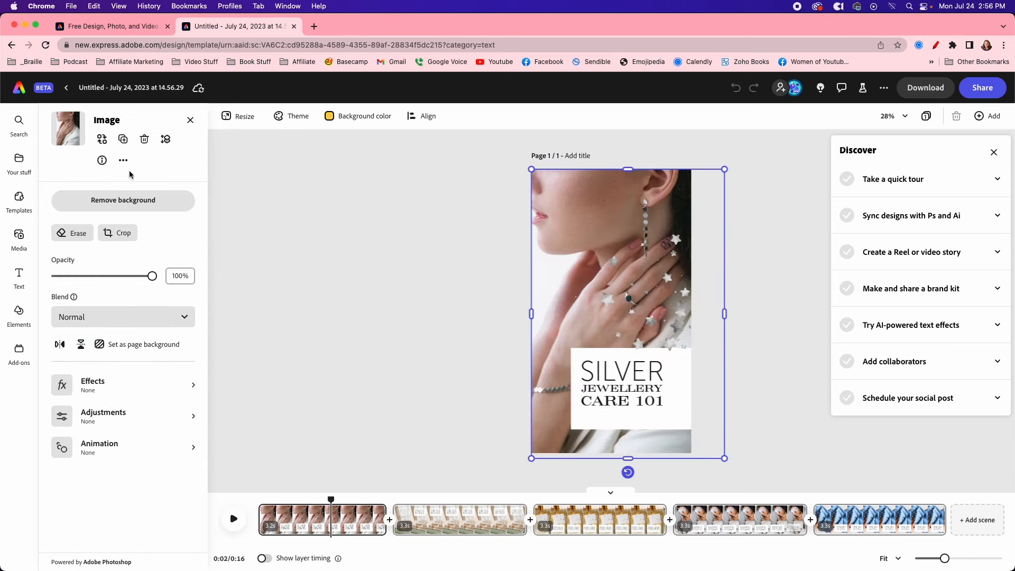
{"action": "left_click", "coordinate": [102, 139]}
{"action": "scroll", "coordinate": [89, 325], "scroll_direction": "down", "scroll_amount": 1}
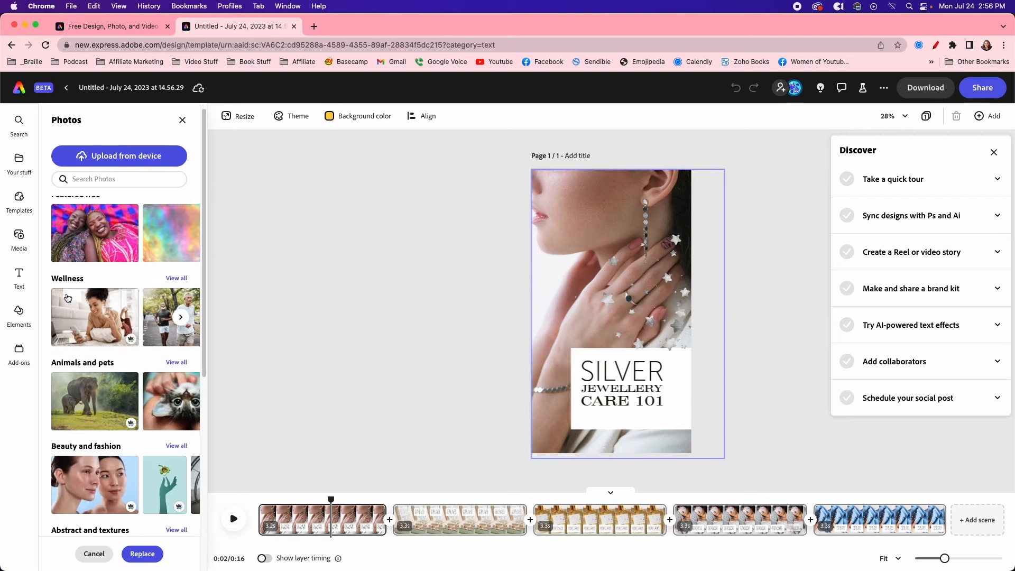
{"action": "scroll", "coordinate": [89, 325], "scroll_direction": "down", "scroll_amount": 4}
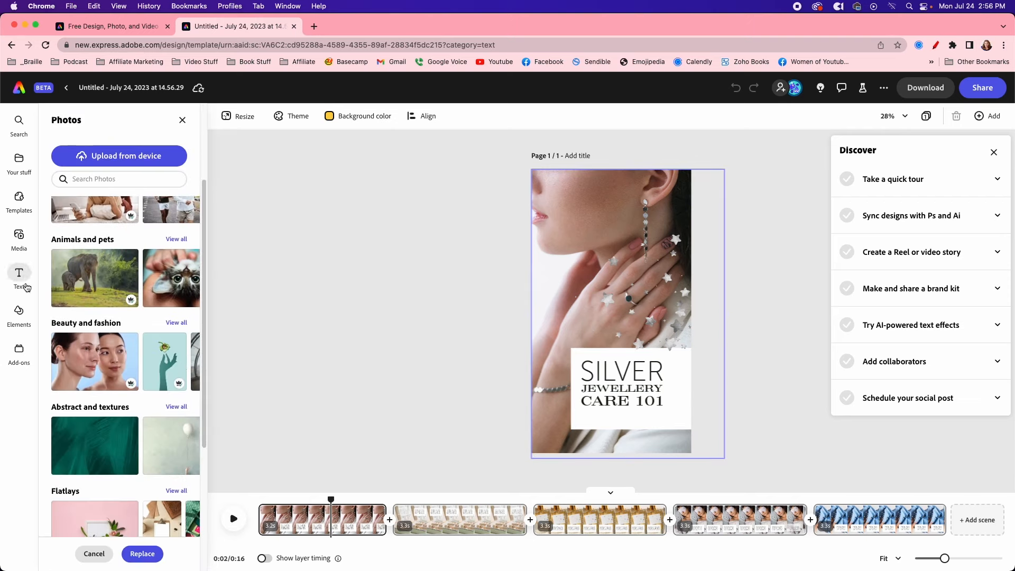
{"action": "scroll", "coordinate": [104, 255], "scroll_direction": "up", "scroll_amount": 5}
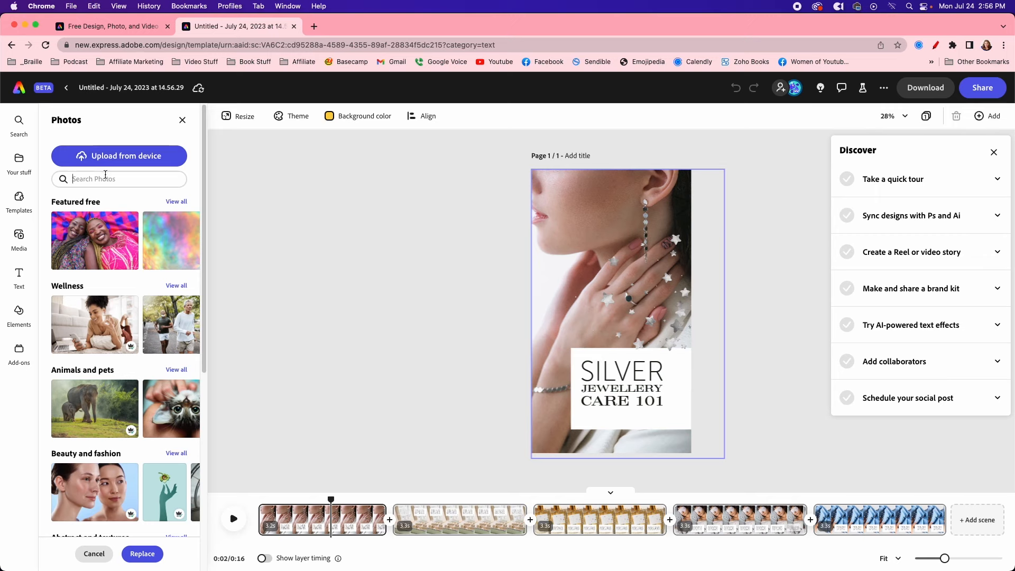
{"action": "left_click", "coordinate": [105, 178]}
{"action": "type", "text": "real estate"}
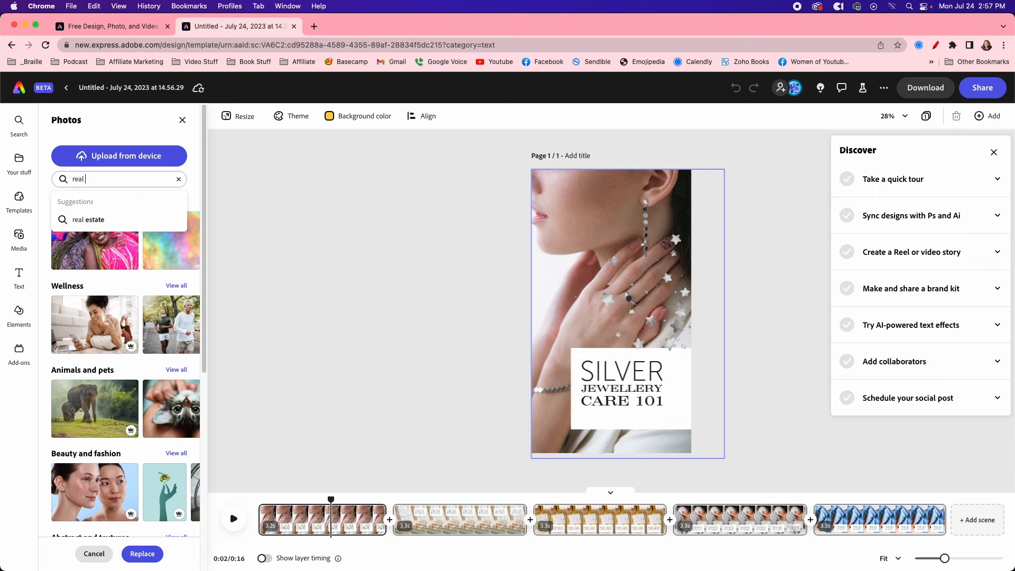
{"action": "key", "text": "Return"}
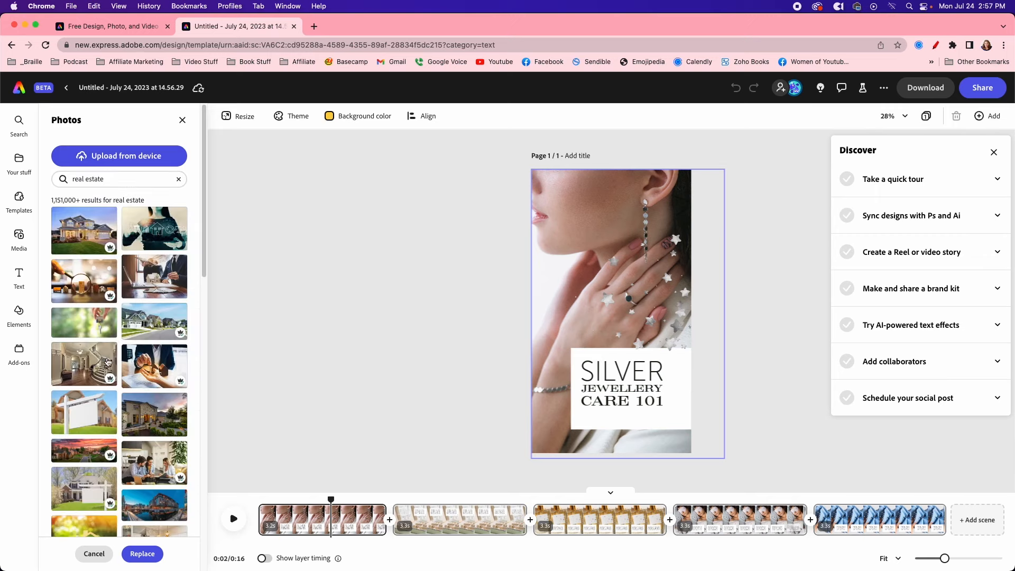
Replace the first scene's background image with the real estate photo of keys being handed over
{"action": "scroll", "coordinate": [107, 362], "scroll_direction": "down", "scroll_amount": 3}
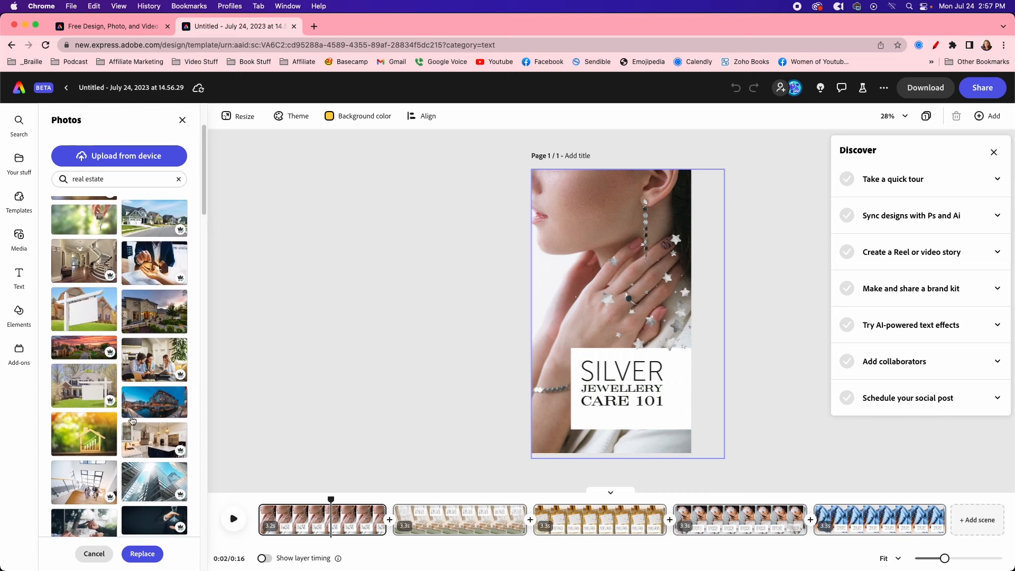
{"action": "scroll", "coordinate": [132, 420], "scroll_direction": "down", "scroll_amount": 3}
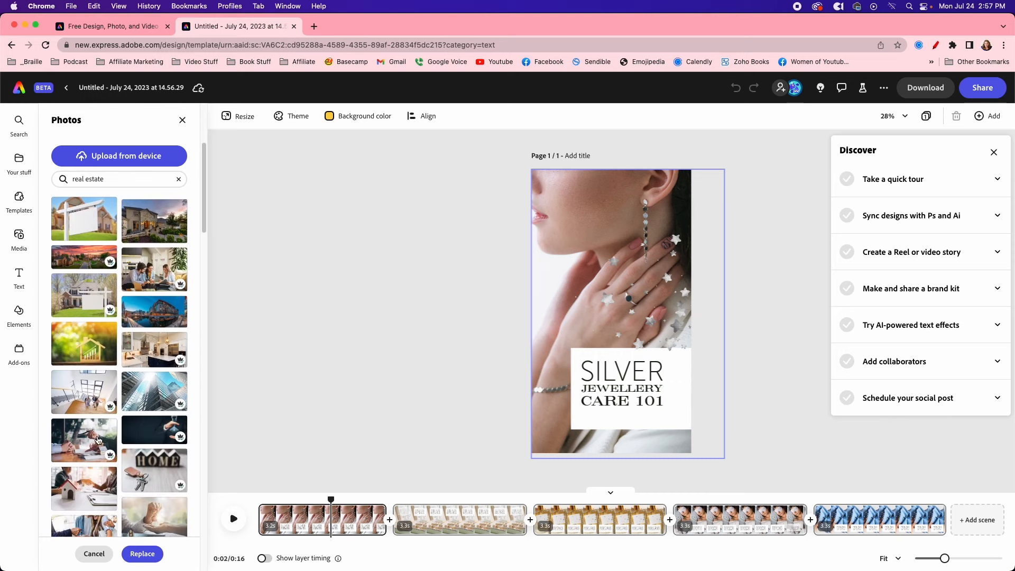
{"action": "scroll", "coordinate": [98, 438], "scroll_direction": "down", "scroll_amount": 4}
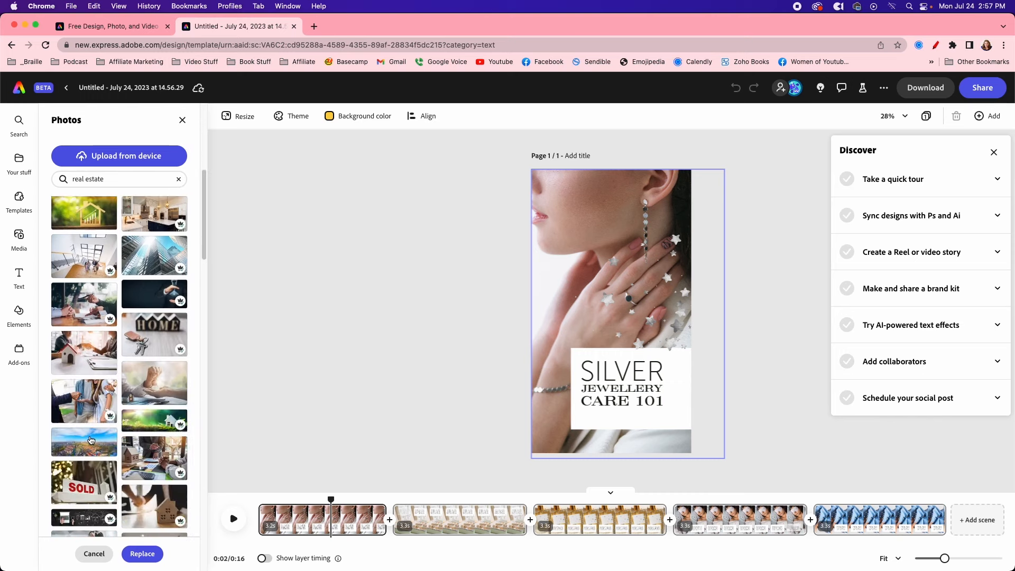
{"action": "scroll", "coordinate": [91, 438], "scroll_direction": "down", "scroll_amount": 2}
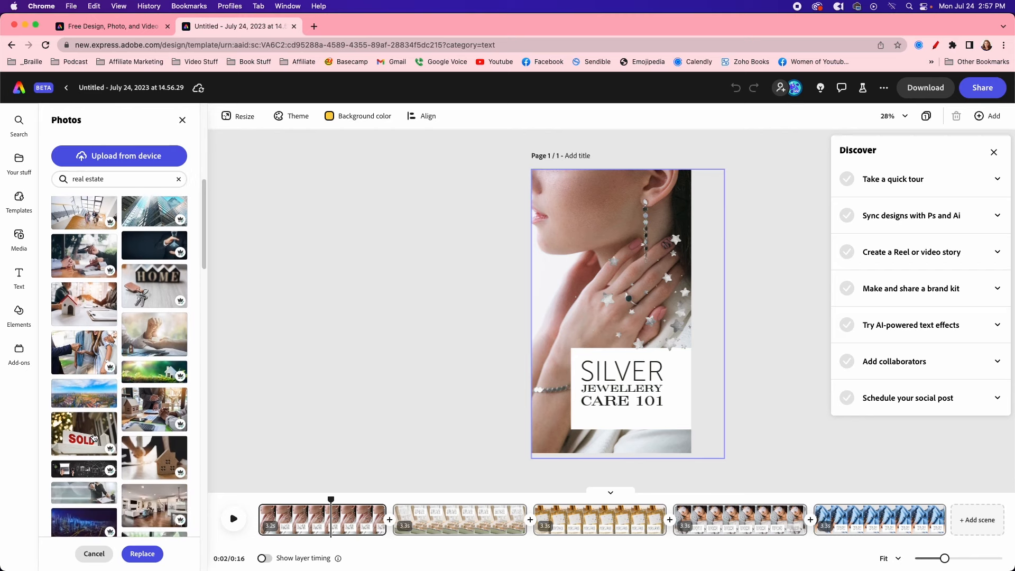
{"action": "scroll", "coordinate": [94, 437], "scroll_direction": "down", "scroll_amount": 1}
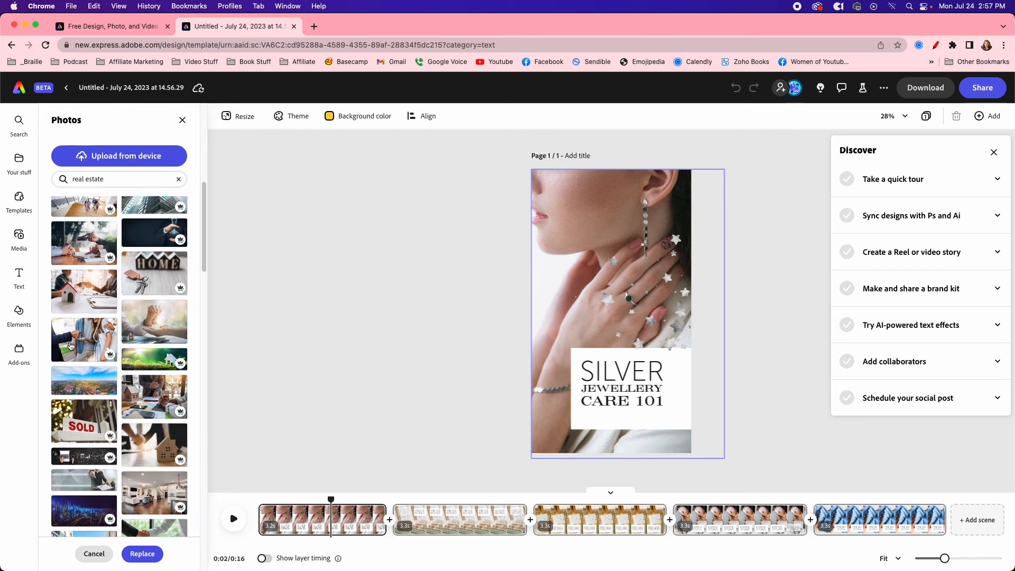
{"action": "left_click", "coordinate": [71, 347]}
{"action": "left_click", "coordinate": [580, 206]}
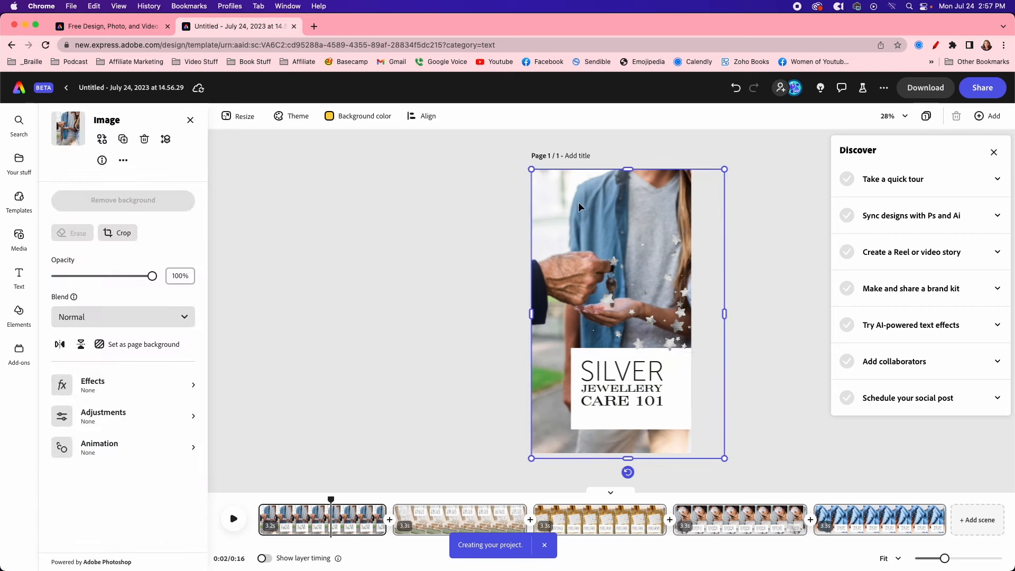
Reposition the keys photo inside its crop frame so more of the couple fits in the first scene
{"action": "left_click", "coordinate": [117, 232]}
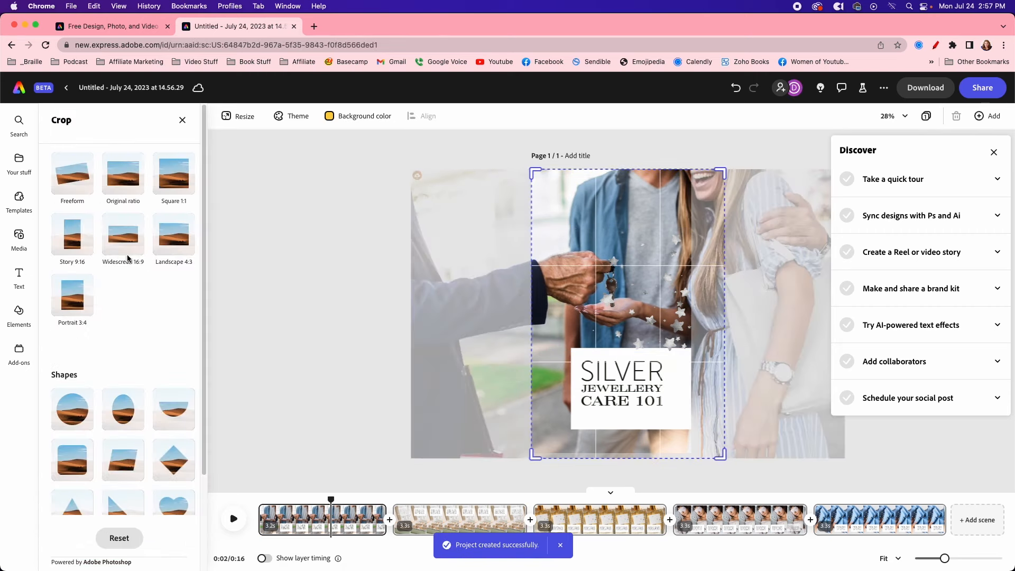
{"action": "mouse_move", "coordinate": [624, 211]}
{"action": "left_mouse_down"}
{"action": "mouse_move", "coordinate": [653, 211]}
{"action": "mouse_move", "coordinate": [590, 212]}
{"action": "mouse_move", "coordinate": [608, 220]}
{"action": "left_mouse_up"}
{"action": "left_click", "coordinate": [621, 373]}
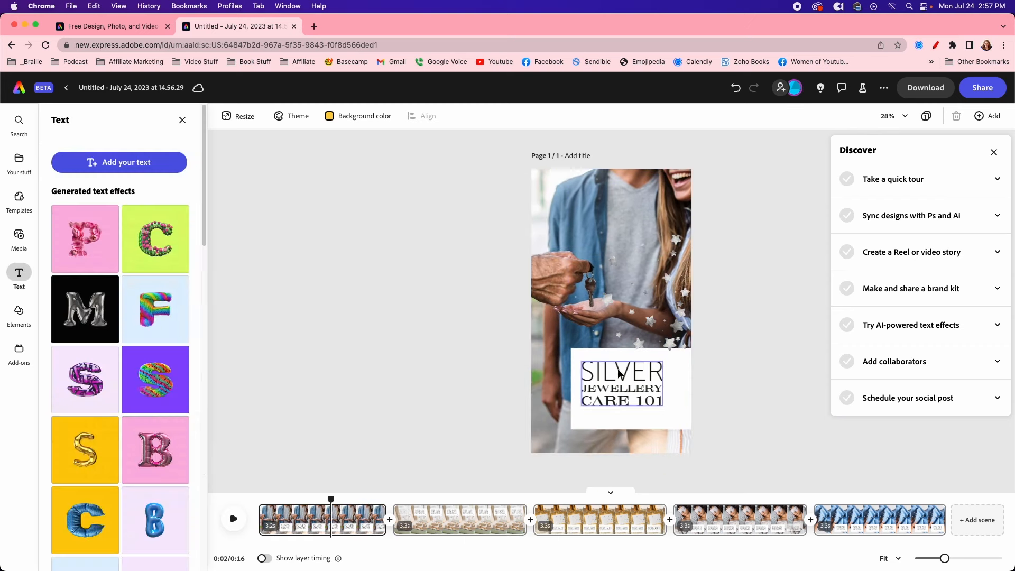
Replace the first scene's title text with "WHAT YOU NEED TO BUY YOUR DREAM HOME!"
{"action": "left_click", "coordinate": [620, 383]}
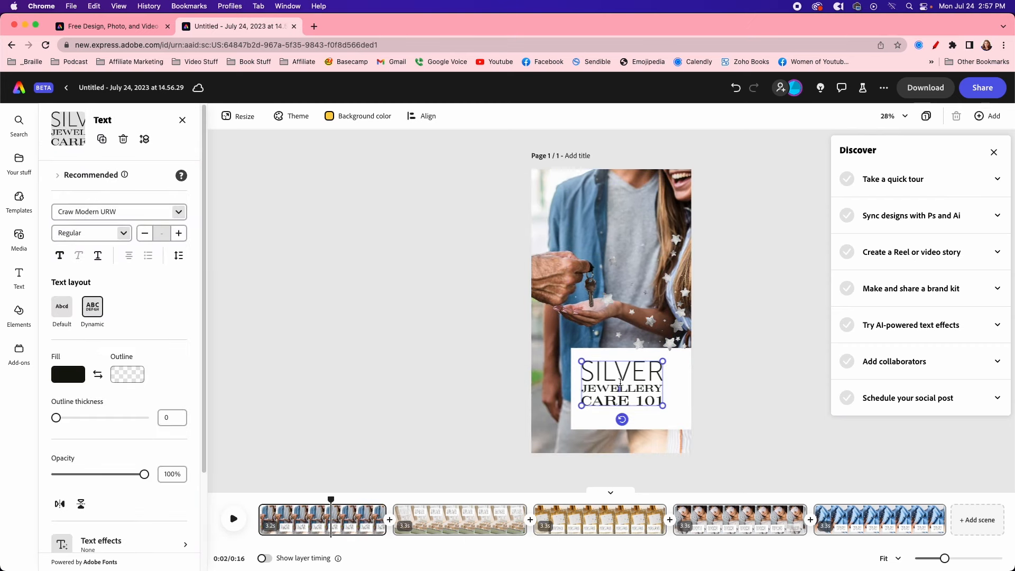
{"action": "triple_click", "coordinate": [620, 365]}
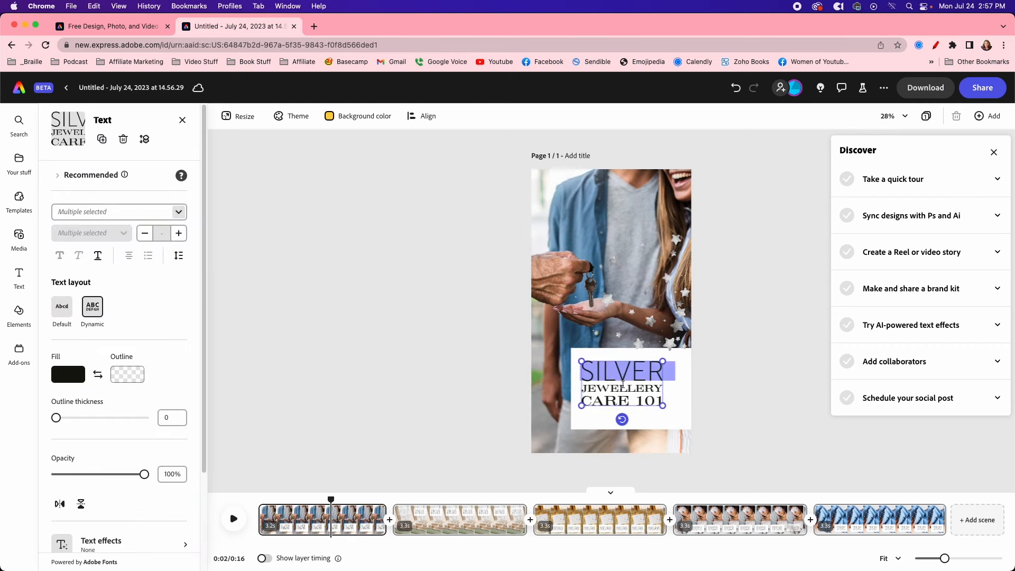
{"action": "key", "text": "super+a"}
{"action": "type", "text": "WHAT Y"}
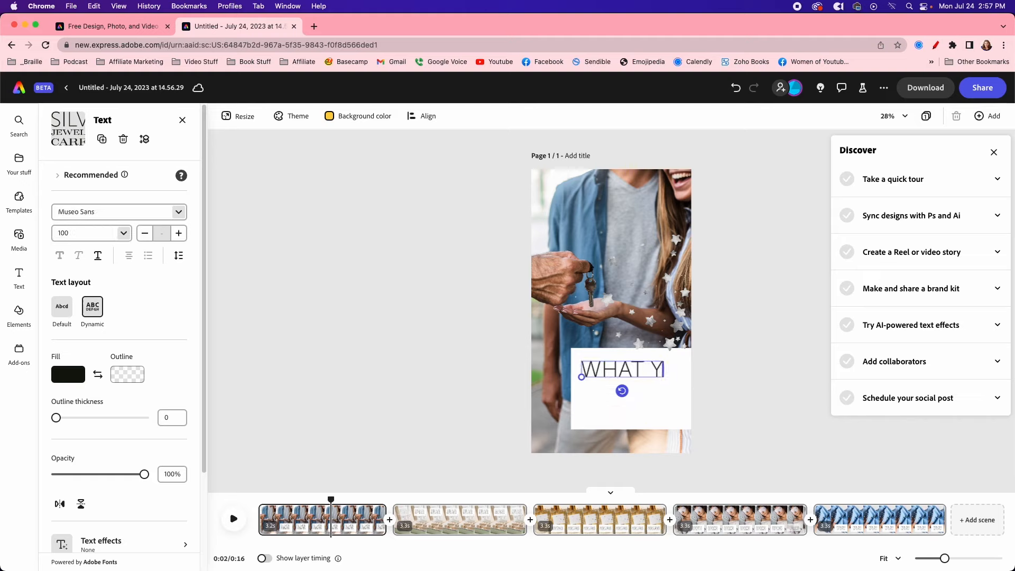
{"action": "type", "text": "OU NEED TO BUY YOUR DREAM HOME!"}
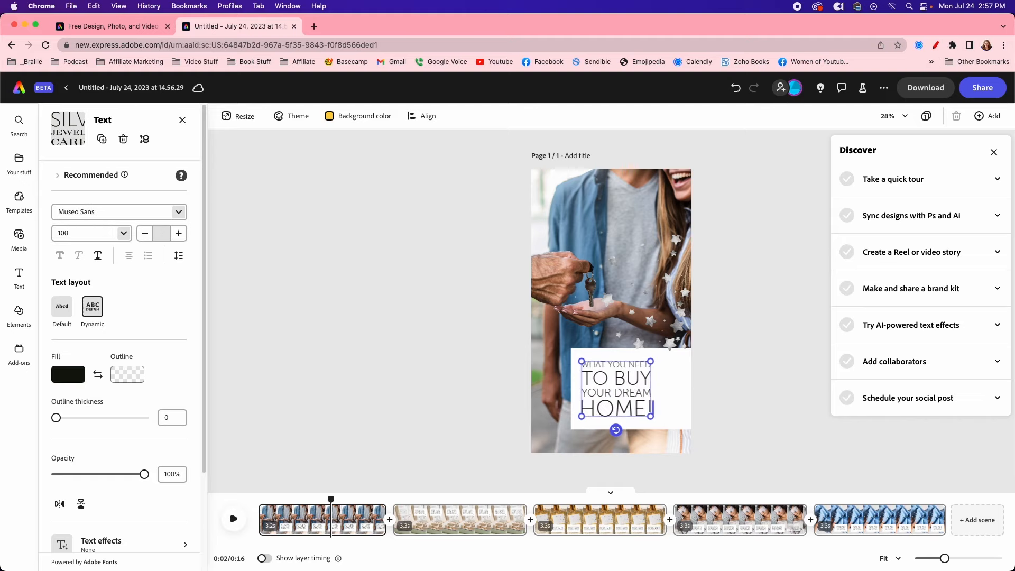
Enlarge the first scene's title, extend the white box upward behind it, and move the stars image up above the box
{"action": "left_click_drag", "start_coordinate": [650, 360], "coordinate": [682, 337]}
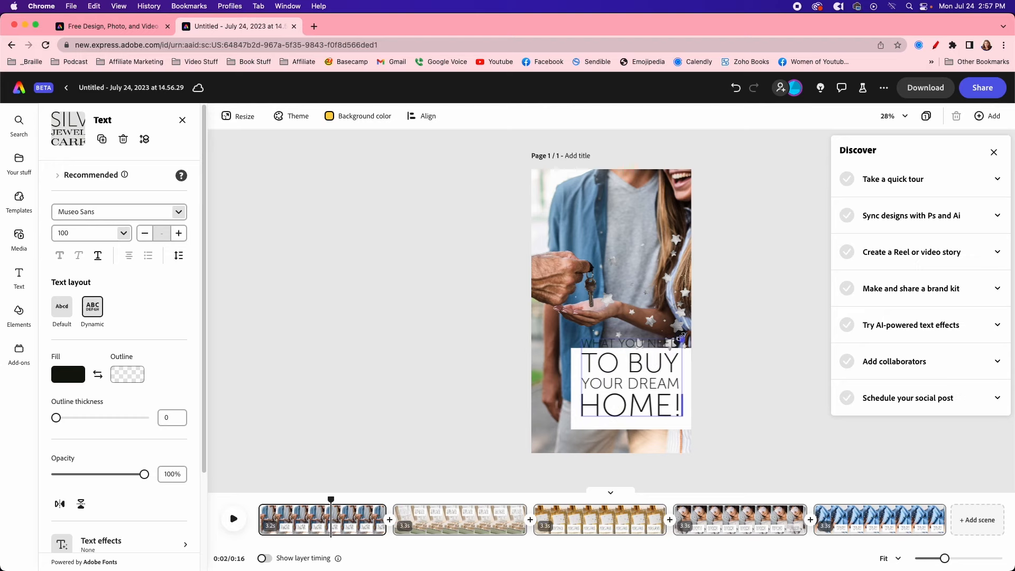
{"action": "left_click", "coordinate": [577, 425]}
{"action": "left_click_drag", "start_coordinate": [639, 346], "coordinate": [640, 336]}
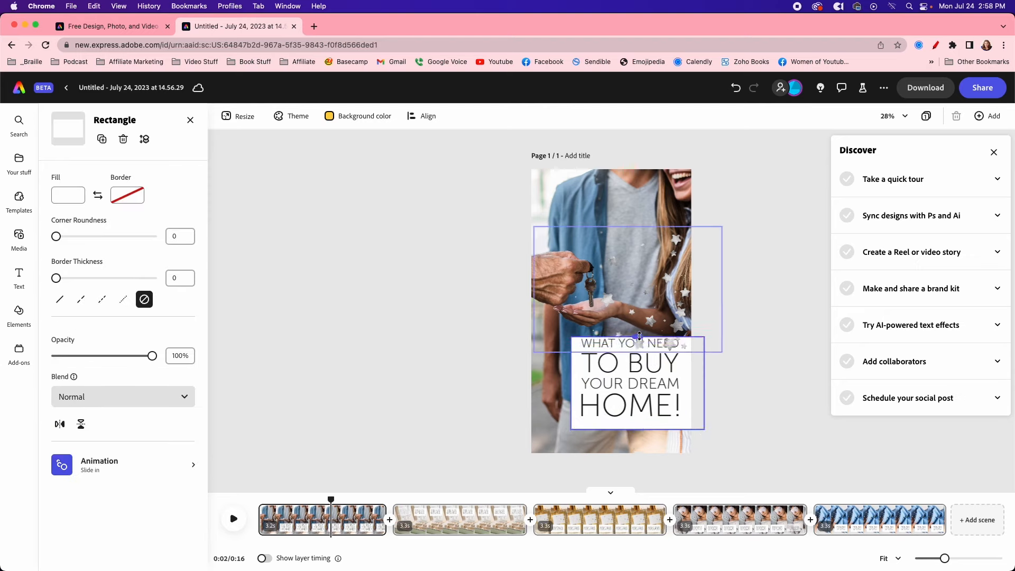
{"action": "left_click", "coordinate": [671, 293]}
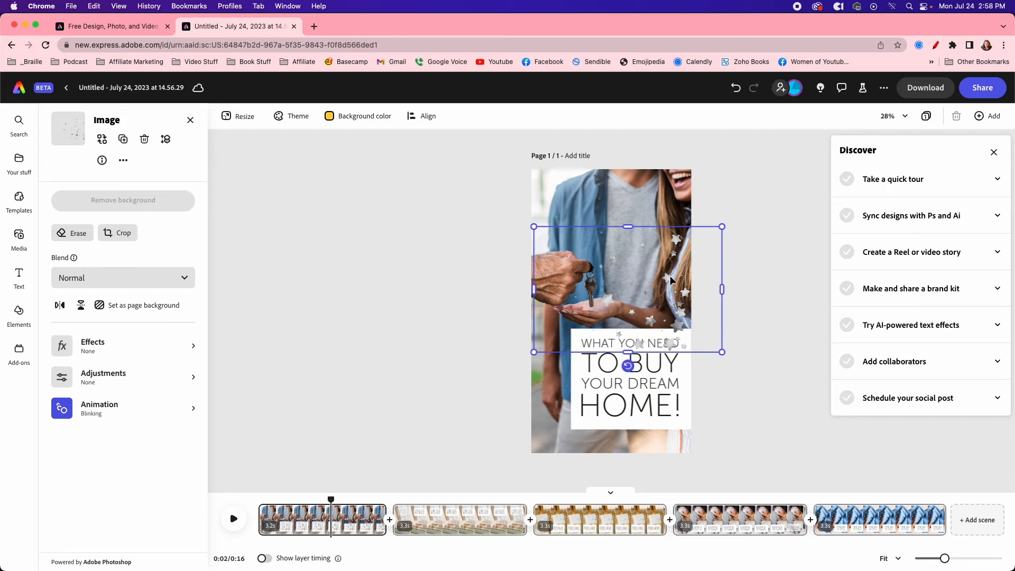
{"action": "left_click_drag", "start_coordinate": [671, 283], "coordinate": [668, 256]}
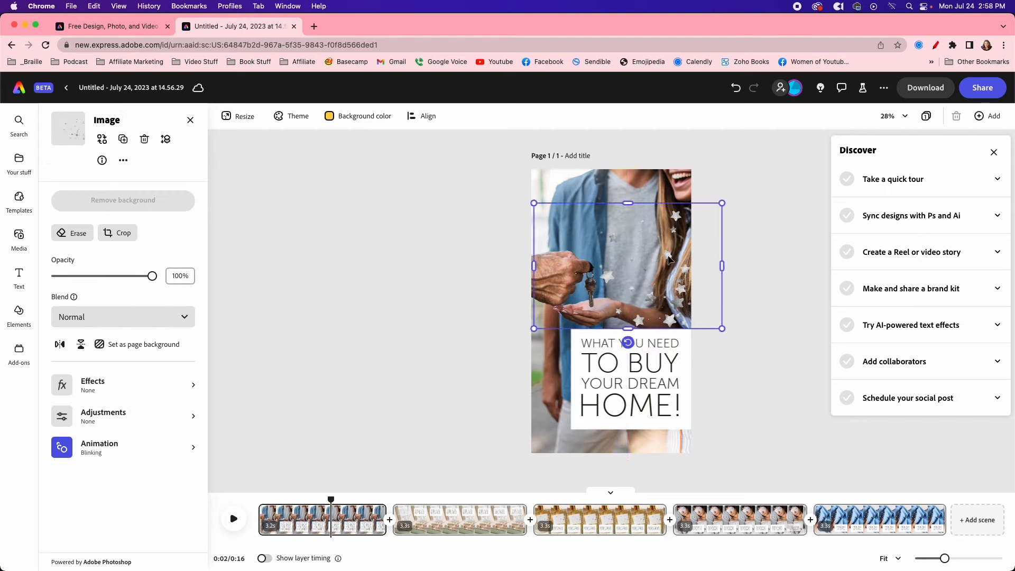
Play the first scene from the start and stop at 0:05 in the second scene
{"action": "left_click_drag", "start_coordinate": [333, 495], "coordinate": [259, 497]}
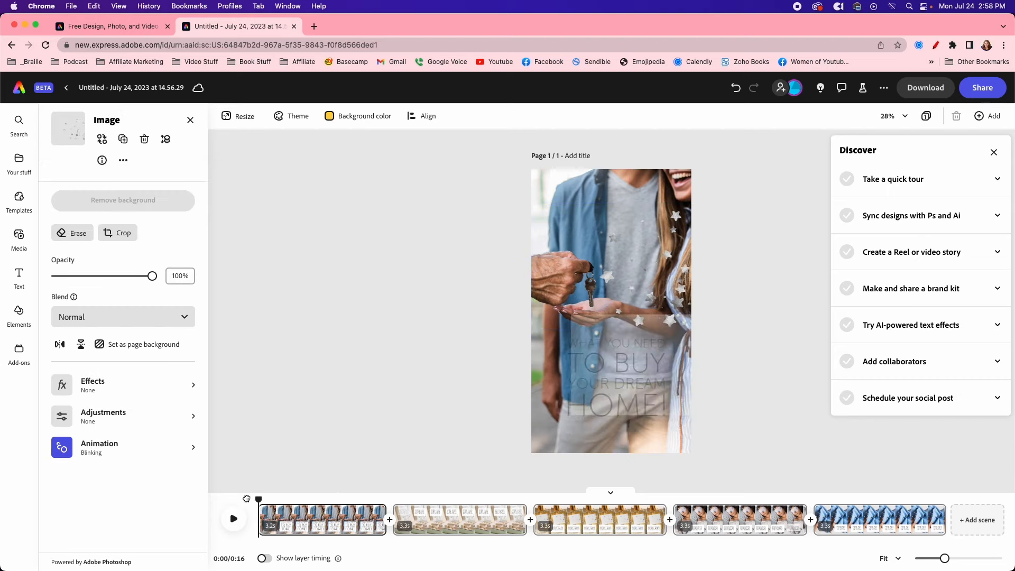
{"action": "left_click", "coordinate": [233, 519]}
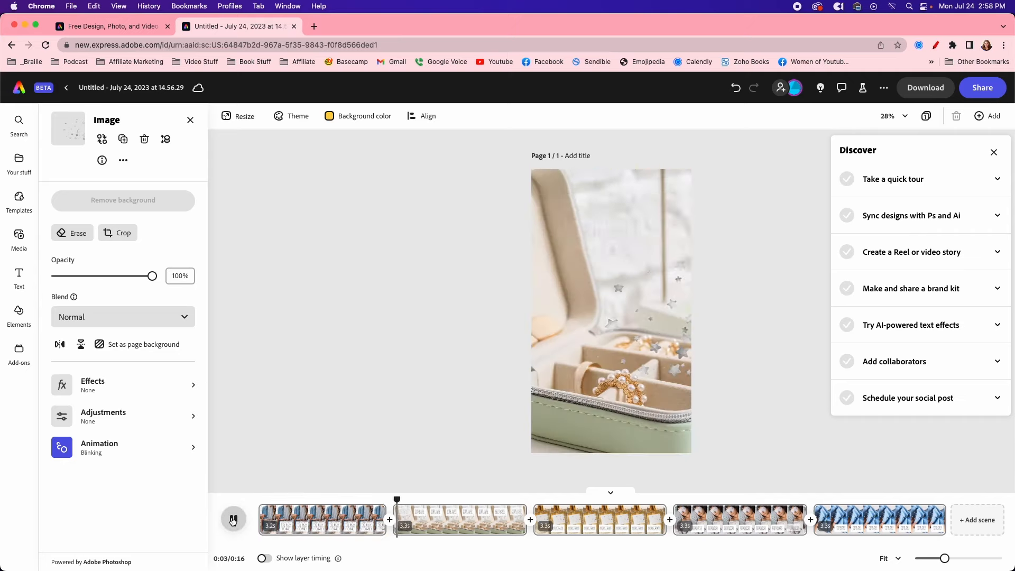
{"action": "left_click", "coordinate": [441, 517]}
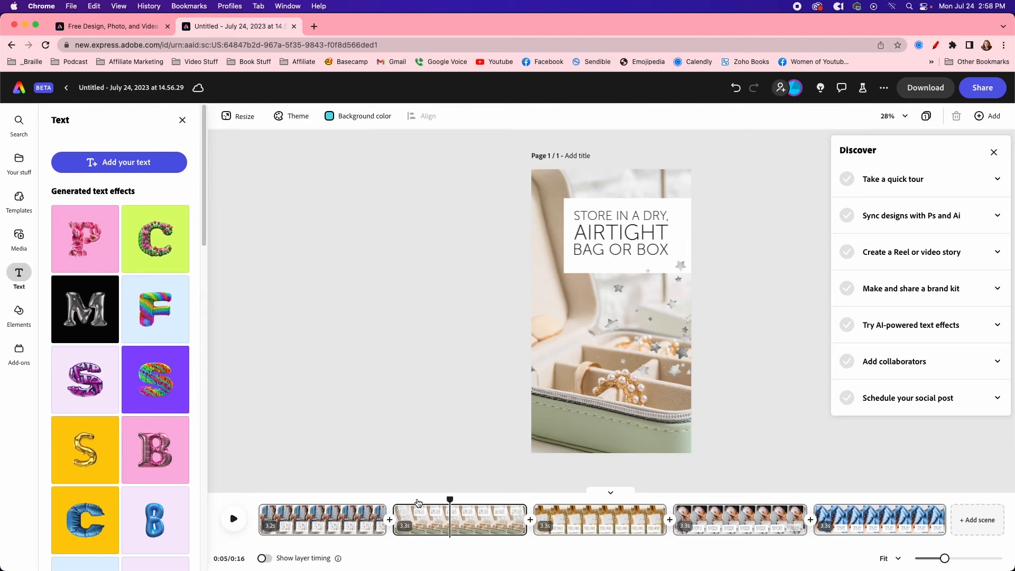
Replace the second scene's jewellery box background with the stock photo of paperwork on a clipboard from the real estate results
{"action": "left_click", "coordinate": [560, 286]}
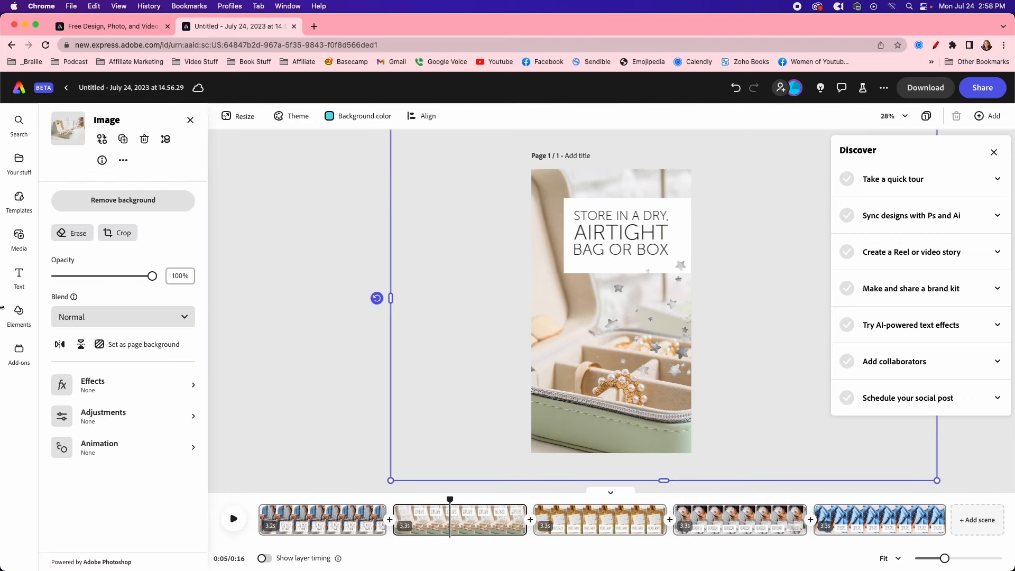
{"action": "left_click", "coordinate": [103, 140]}
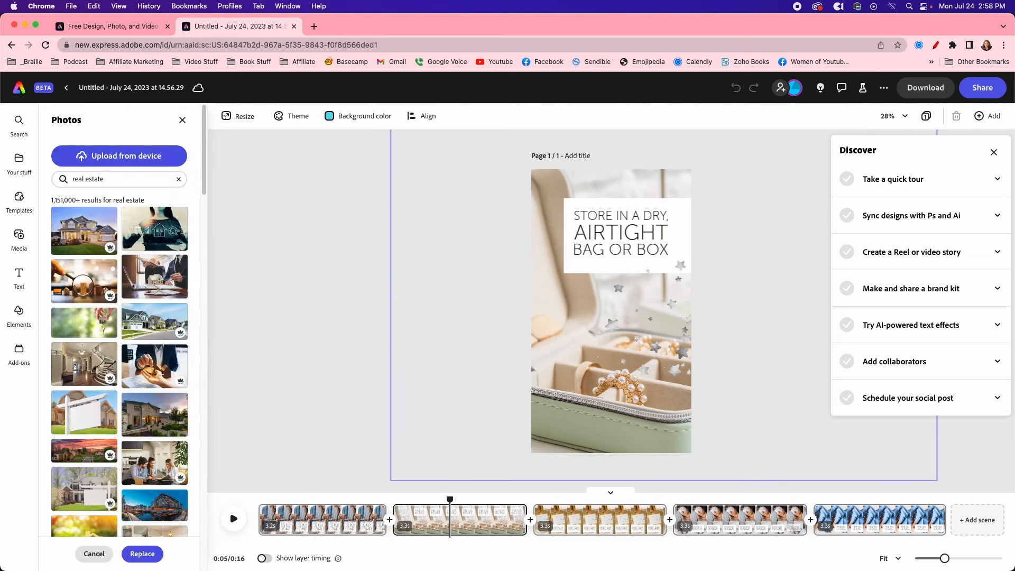
{"action": "left_click", "coordinate": [123, 179]}
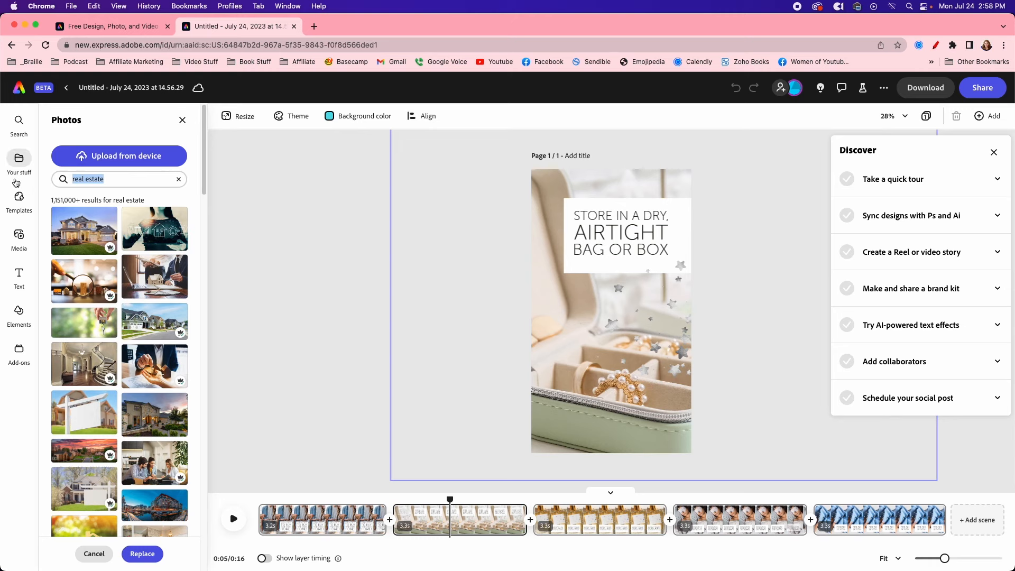
{"action": "mouse_move", "coordinate": [15, 183]}
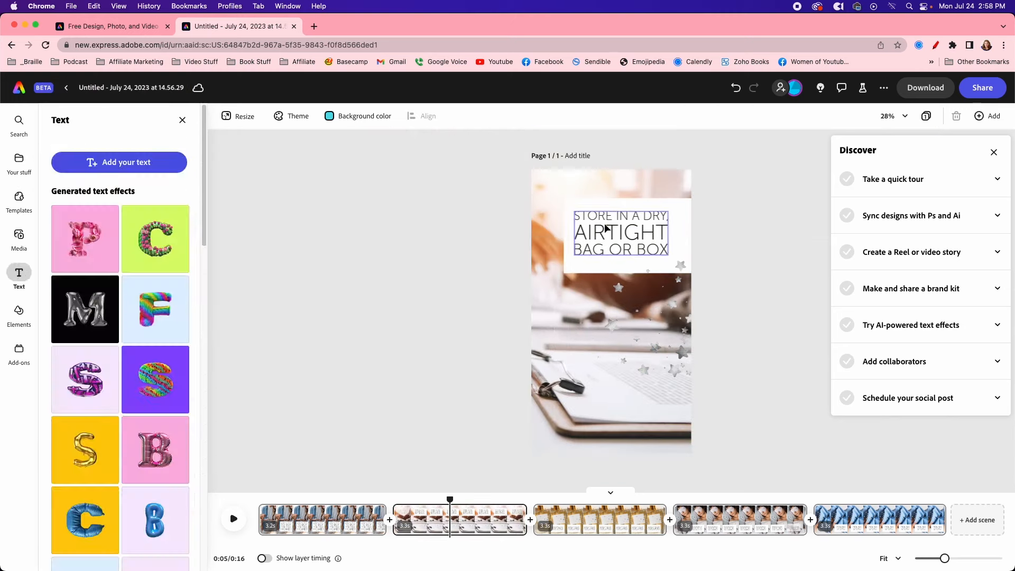
Change the second scene's caption to "PRE-APPROVAL LETTER", and move the text and its white box up slightly
{"action": "double_click", "coordinate": [606, 229]}
{"action": "type", "text": "PRE-APPROVAL LETTER"}
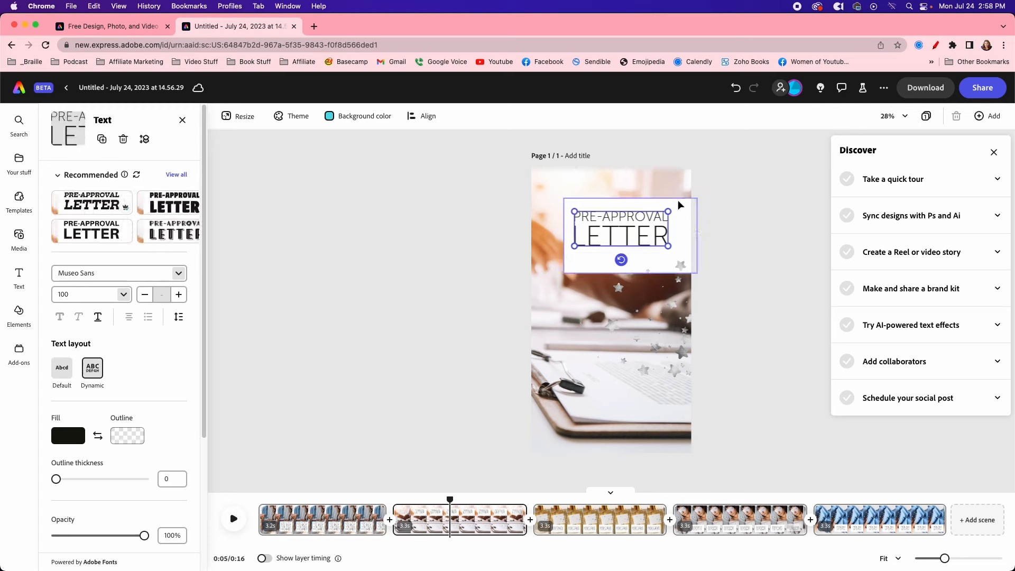
{"action": "left_click_drag", "start_coordinate": [679, 205], "coordinate": [679, 194]}
{"action": "left_click_drag", "start_coordinate": [648, 214], "coordinate": [655, 204]}
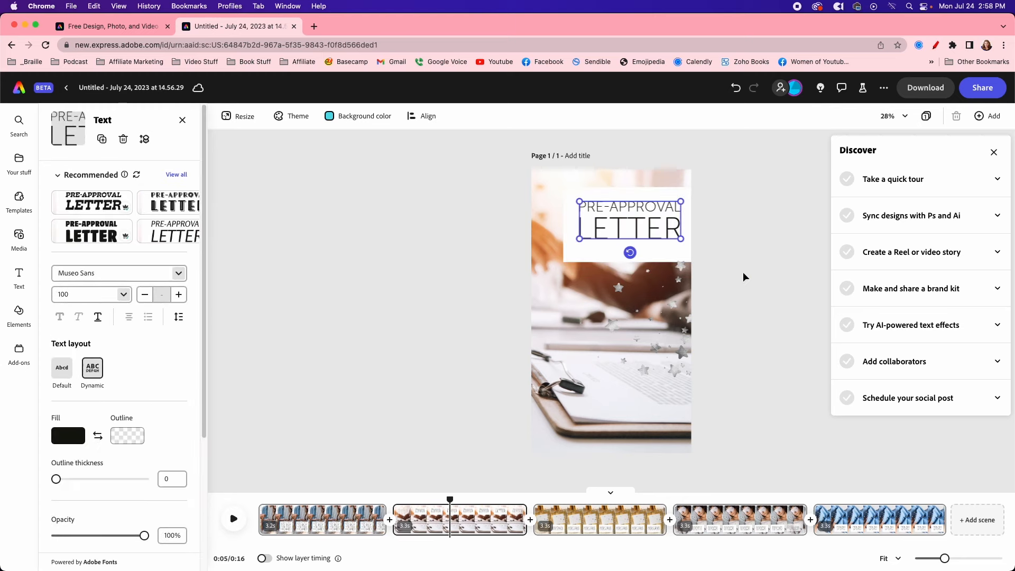
{"action": "left_click", "coordinate": [743, 276]}
{"action": "left_click_drag", "start_coordinate": [451, 499], "coordinate": [415, 496]}
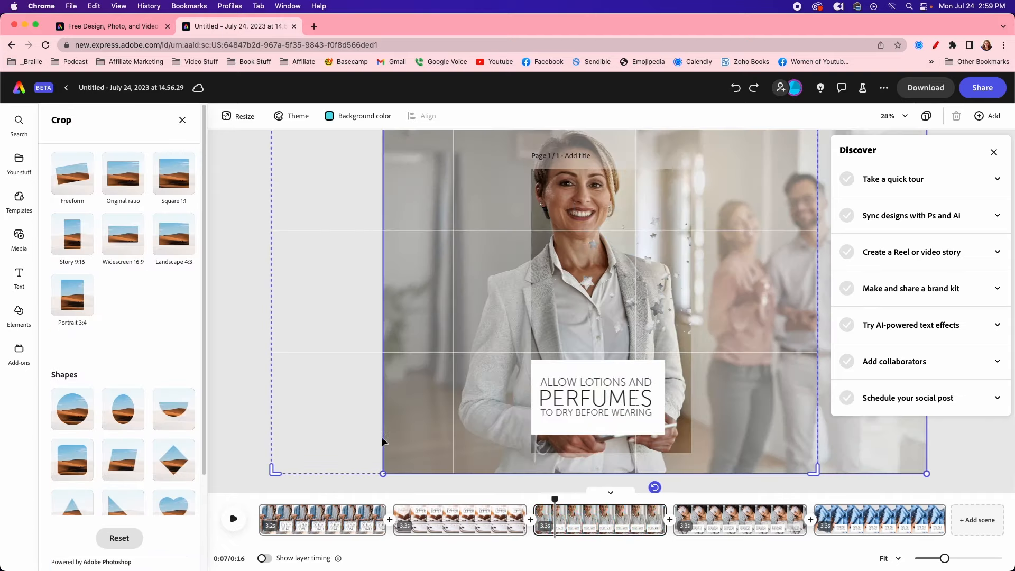
Reposition the agent photo in the third scene and replace the caption with "A VETTED REAL ESTATE AGENT FAMILIAR WITH THE AREA YOU WAN TO BUY IN"
{"action": "left_click_drag", "start_coordinate": [613, 254], "coordinate": [652, 276]}
{"action": "double_click", "coordinate": [598, 397]}
{"action": "type", "text": "A VETTED REAL ESTATE AGENT FAMILIAR WITH THE AREA YOU WAN TO BUY IN"}
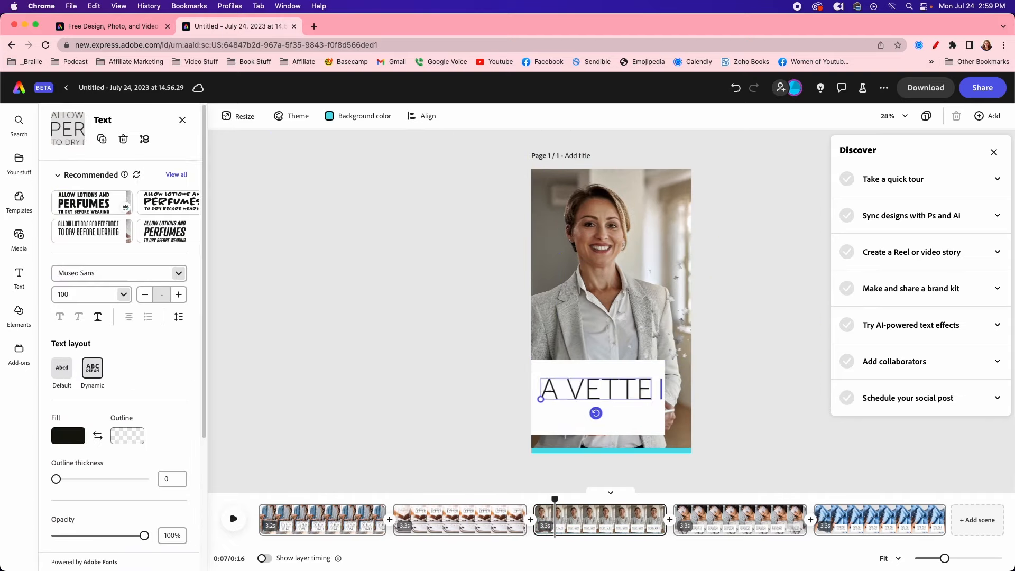
Move the third scene's caption up and extend its white box upward to fit the longer text
{"action": "left_click_drag", "start_coordinate": [598, 407], "coordinate": [598, 373]}
{"action": "left_click", "coordinate": [657, 370]}
{"action": "left_click_drag", "start_coordinate": [597, 360], "coordinate": [598, 332]}
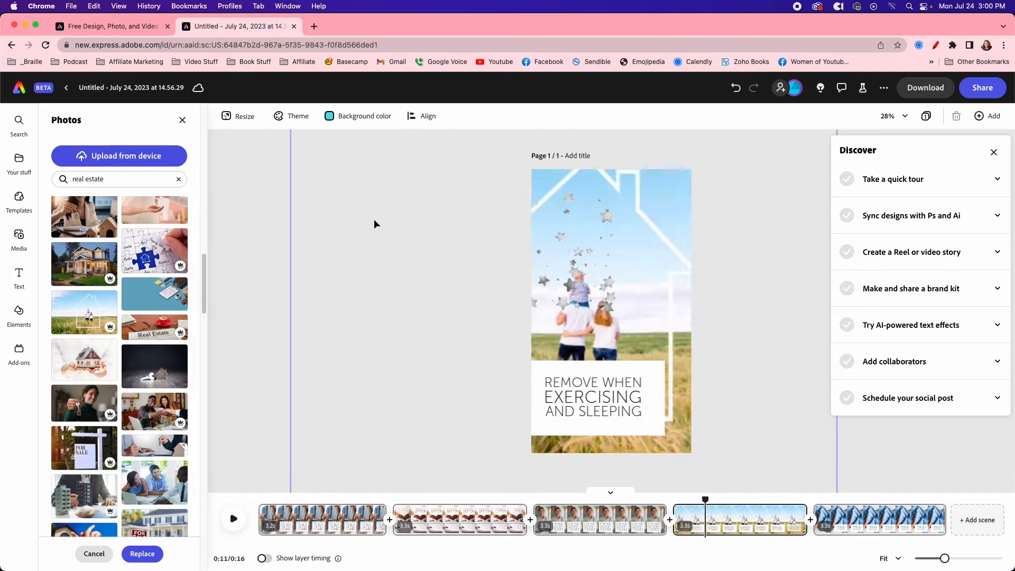
Caption the fourth scene "RESEARCH WHAT YOU WANT IN A HOME" and replace the fifth scene's background with the photo of a father and son with moving boxes
{"action": "left_click", "coordinate": [638, 288]}
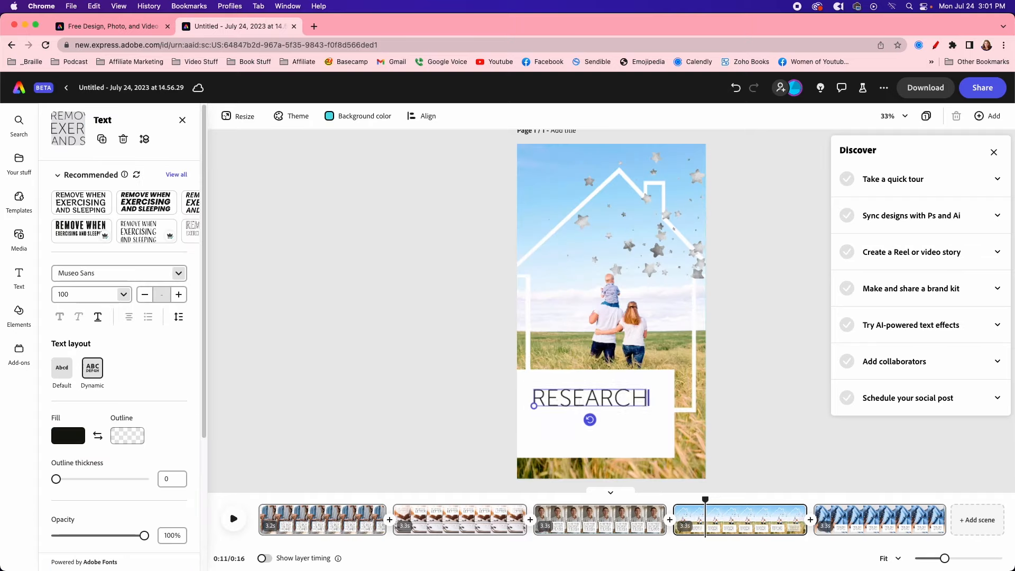
{"action": "type", "text": "WHAT YOU WANT IN A HOME"}
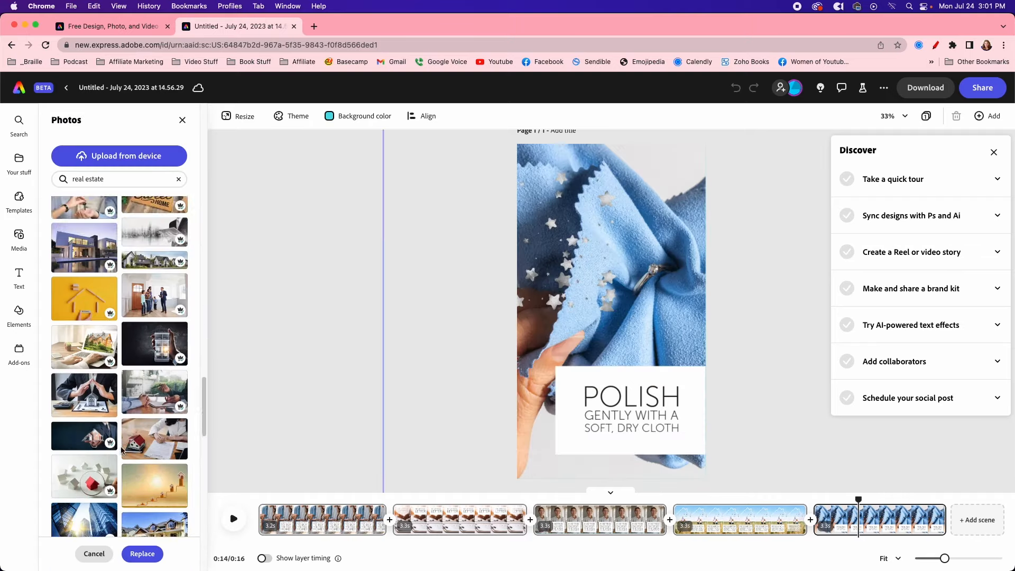
{"action": "left_click", "coordinate": [121, 450]}
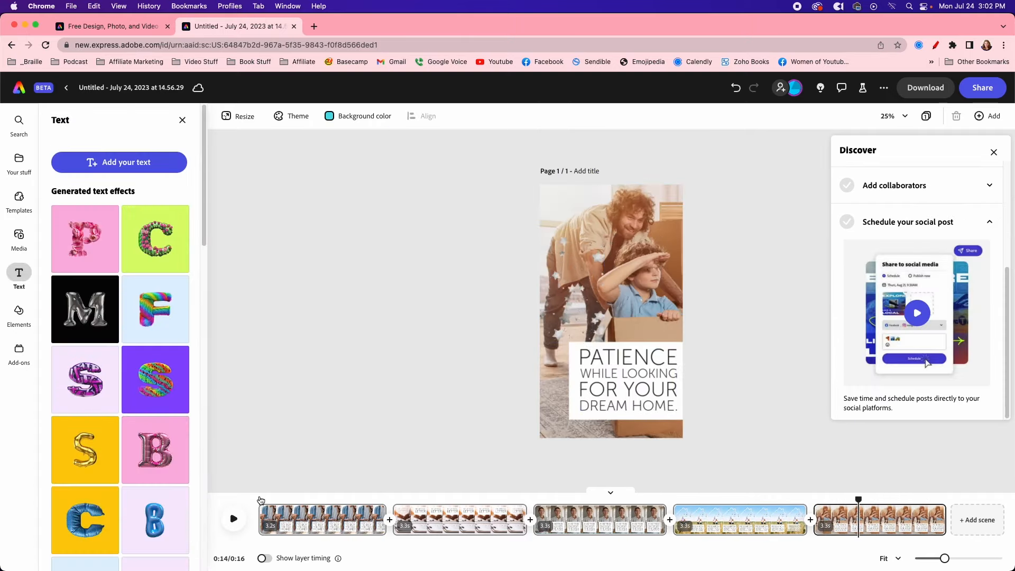
Play the whole edited reel from the start to review all five scenes, and close the Discover panel
{"action": "left_click", "coordinate": [258, 497]}
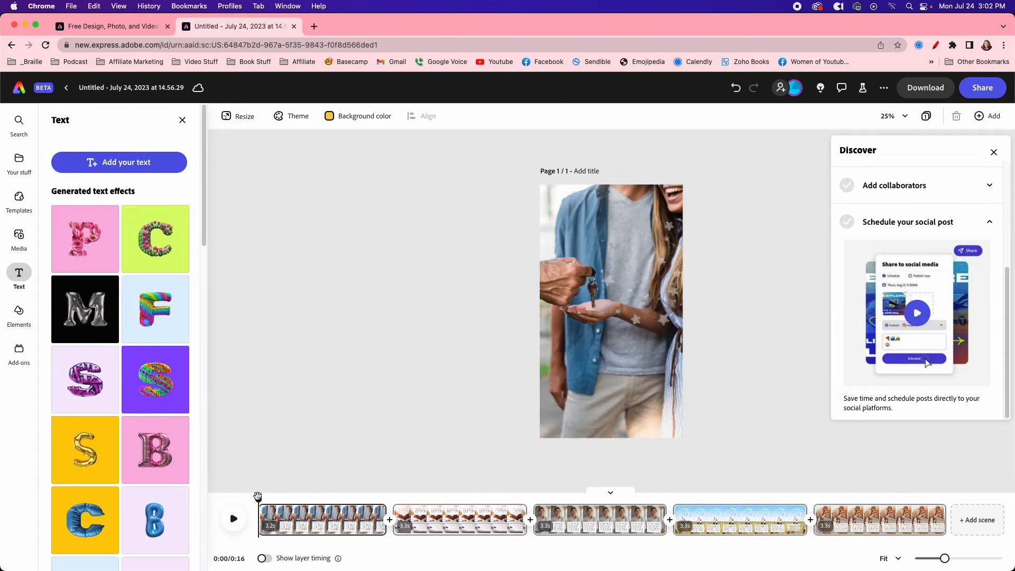
{"action": "left_click", "coordinate": [242, 521]}
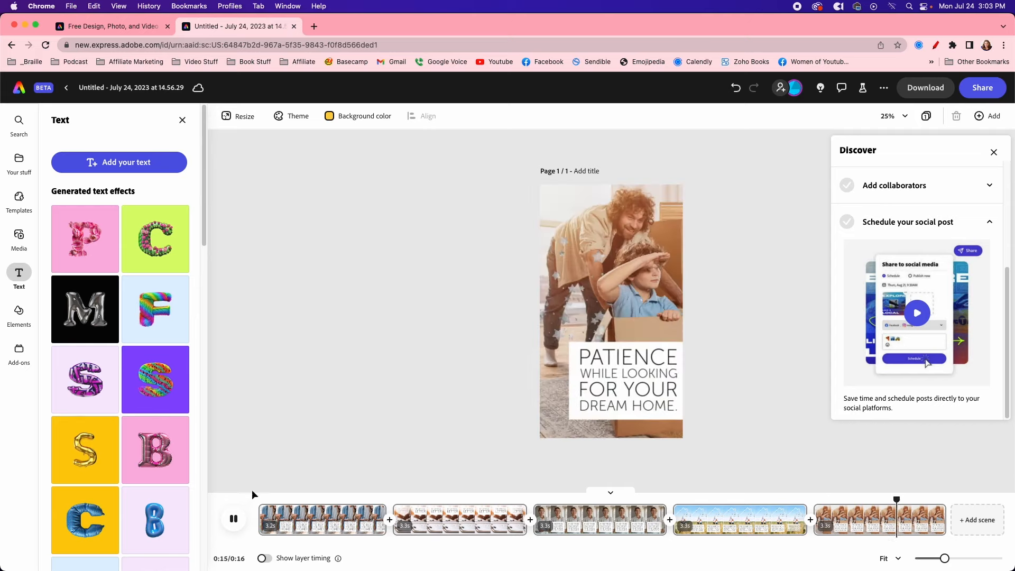
{"action": "left_click", "coordinate": [994, 152]}
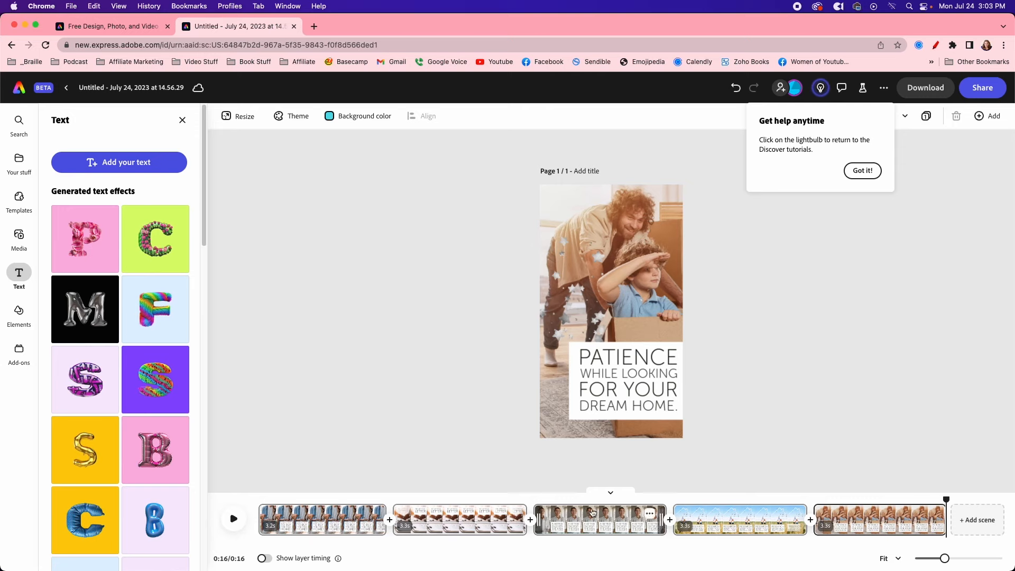
Collapse the scene timeline to the simple playback bar, and bring the timeline editing view back
{"action": "left_click", "coordinate": [610, 492]}
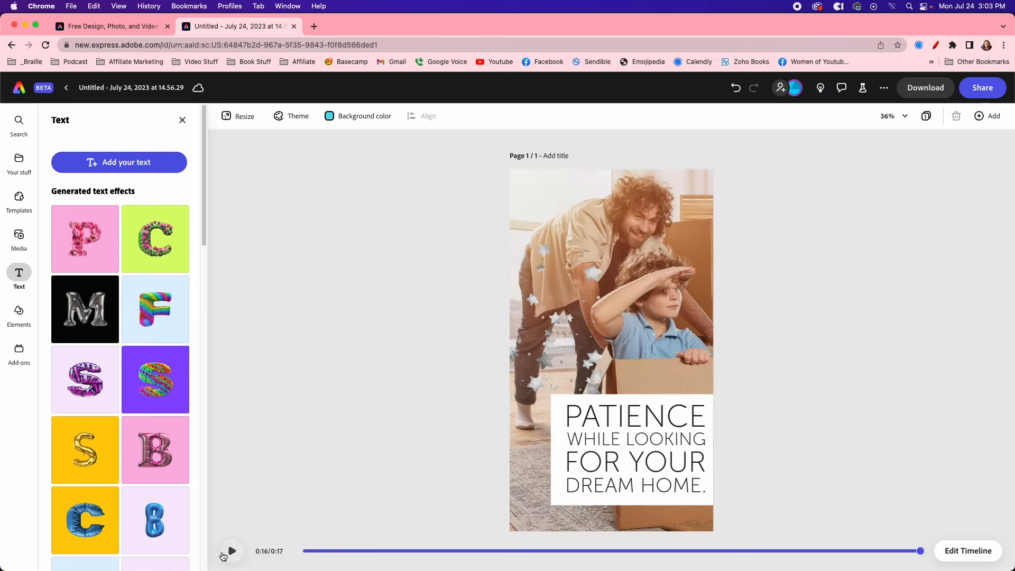
{"action": "left_click", "coordinate": [979, 559]}
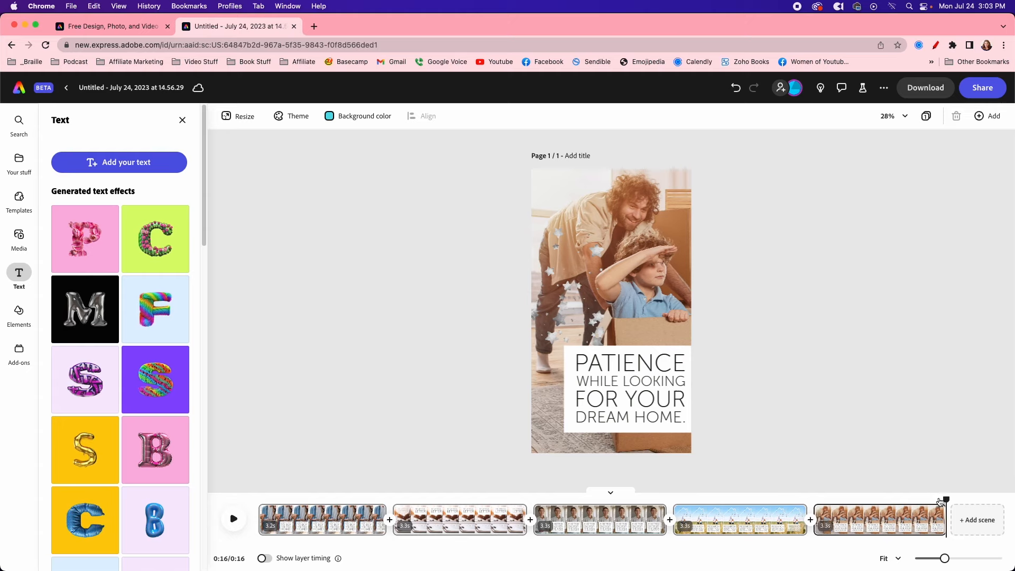
{"action": "left_click_drag", "start_coordinate": [946, 500], "coordinate": [981, 485]}
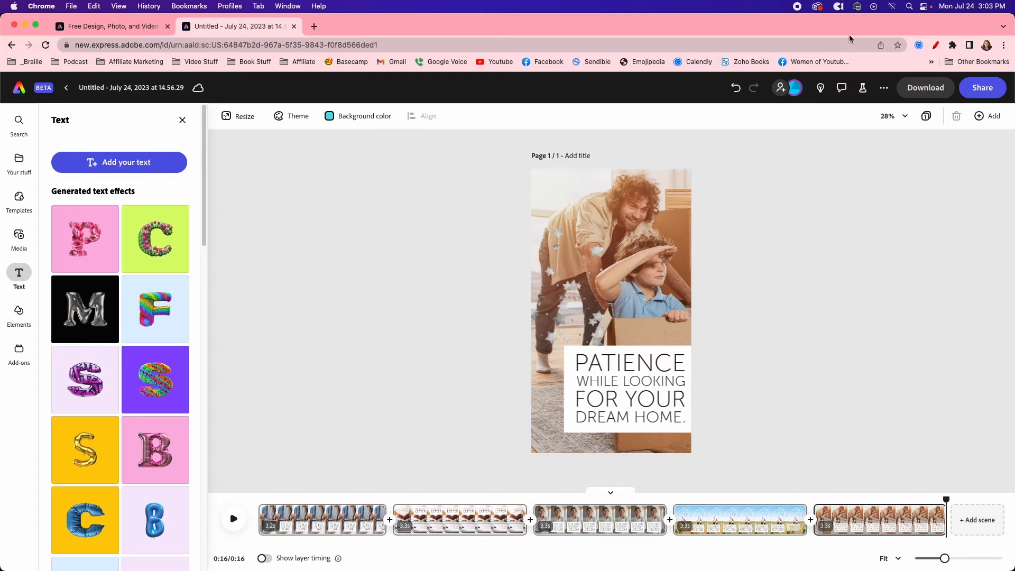
Open the download options for the finished reel
{"action": "left_click", "coordinate": [913, 99]}
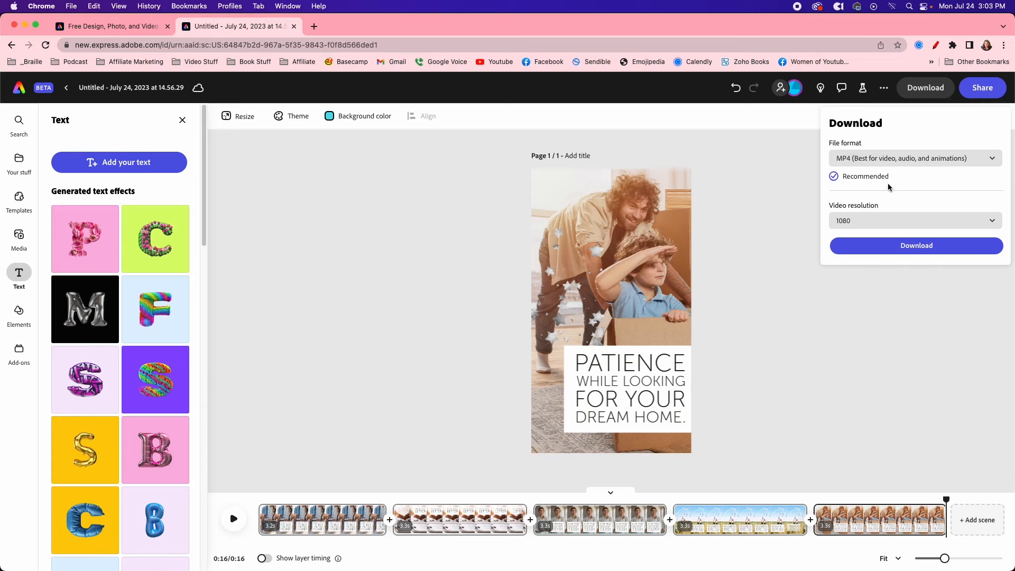